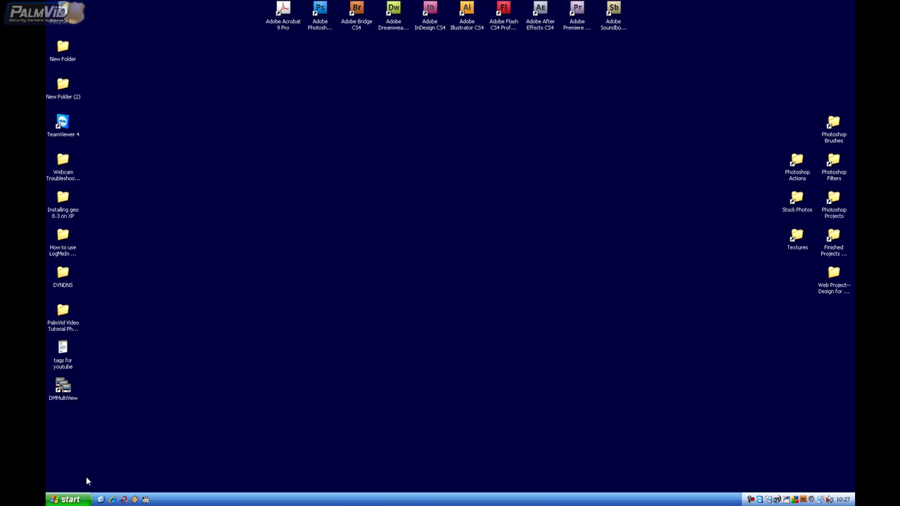
# Show the GV800 program group in All Programs, with the Uninstall GeoVision GV-800 System entry
pyautogui.click(70, 501)
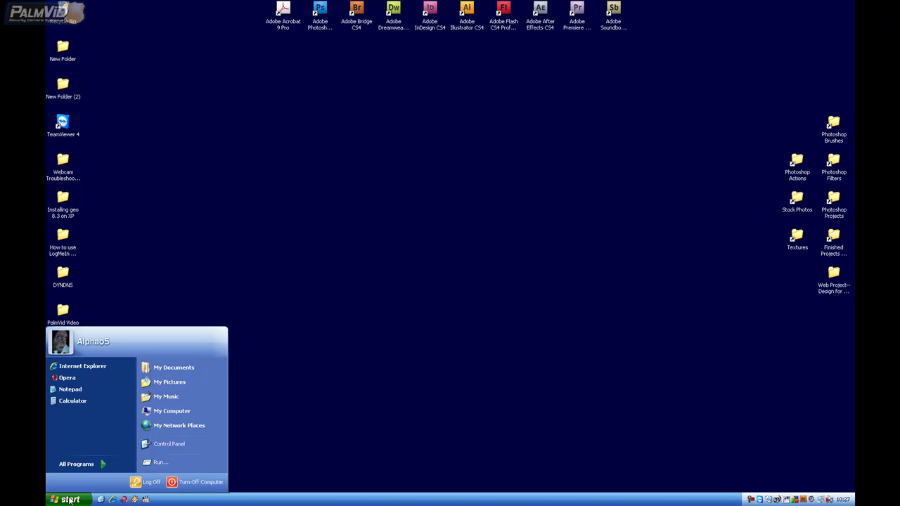
pyautogui.click(85, 465)
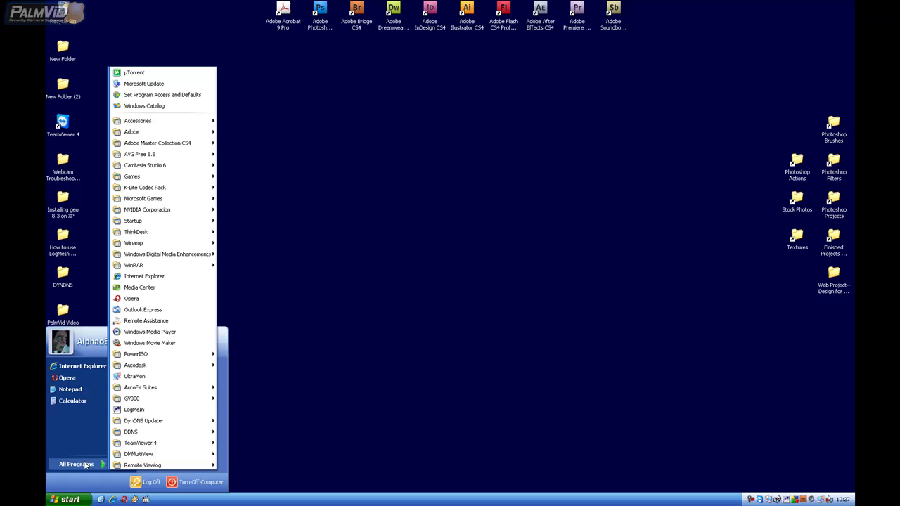
pyautogui.moveTo(147, 446)
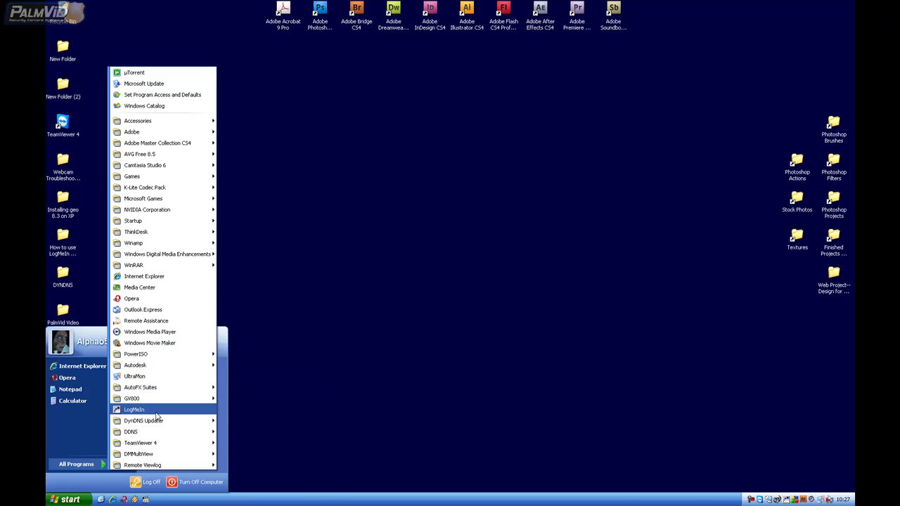
pyautogui.moveTo(159, 404)
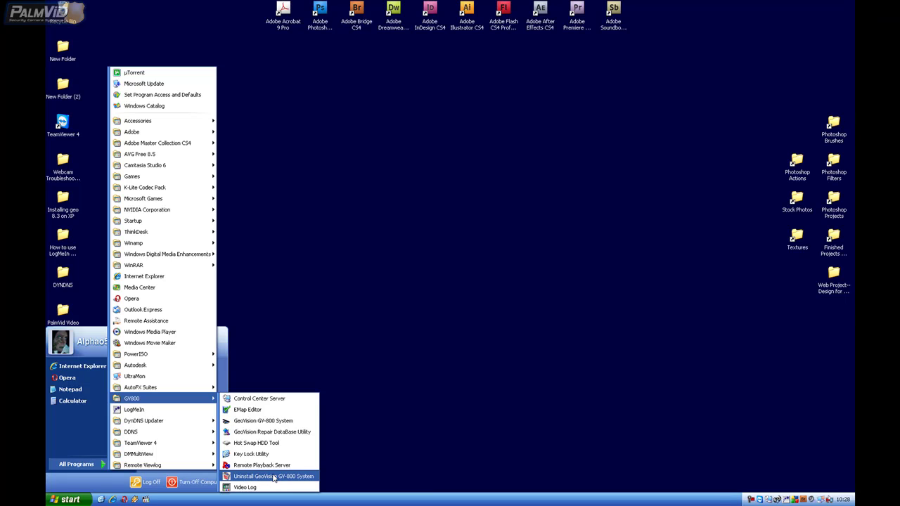
# Uninstall GeoVision GV-800 System, confirm the file deletion, and dismiss the completion report
pyautogui.click(273, 478)
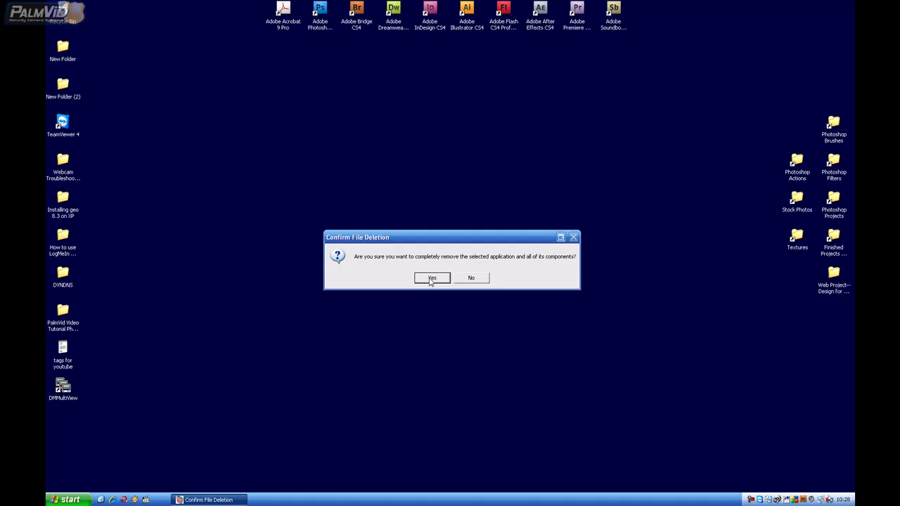
pyautogui.click(432, 279)
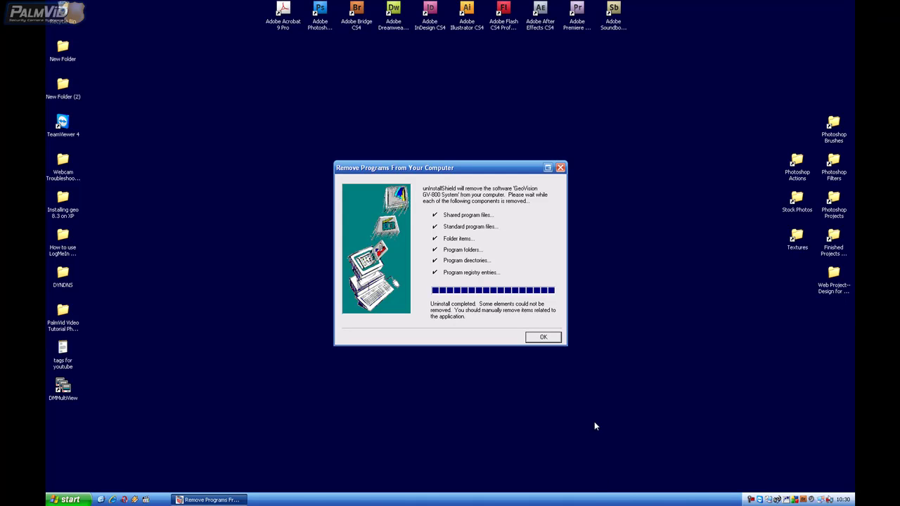
pyautogui.click(551, 340)
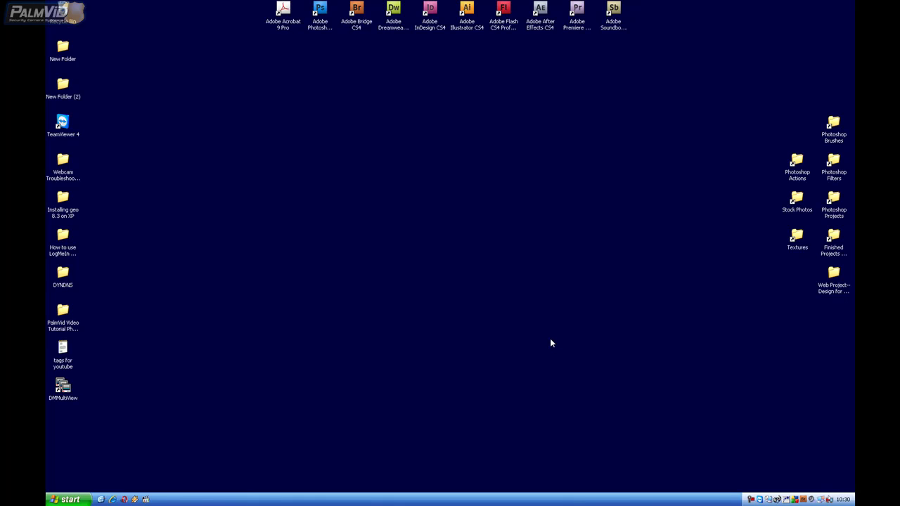
# Open Device Manager from My Computer's System Properties Hardware tab
pyautogui.click(78, 501)
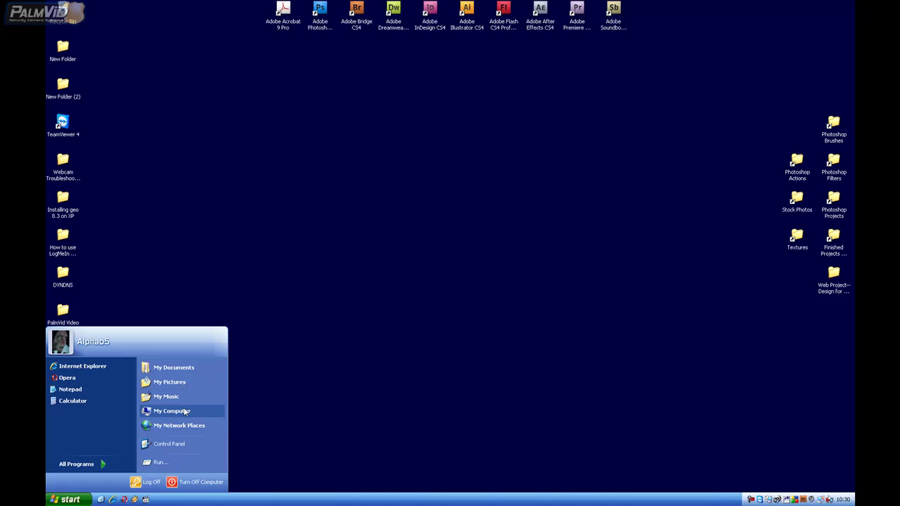
pyautogui.rightClick(186, 412)
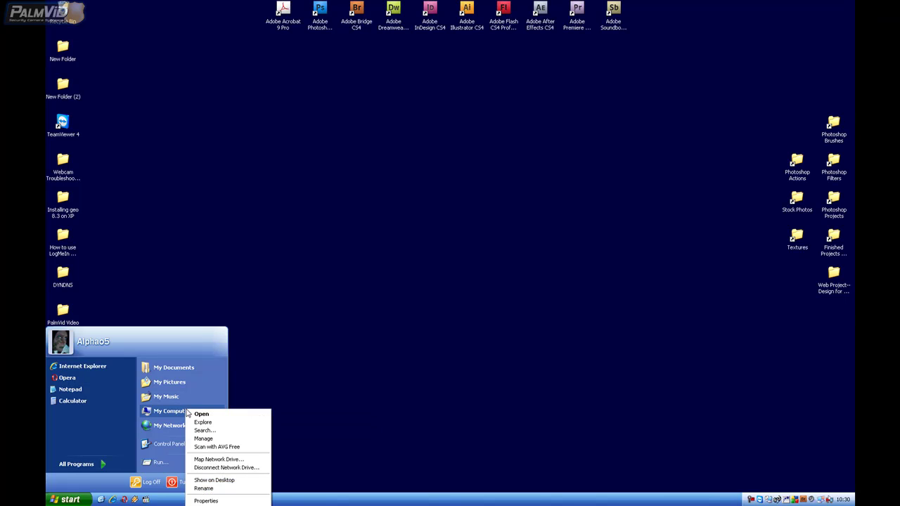
pyautogui.click(206, 500)
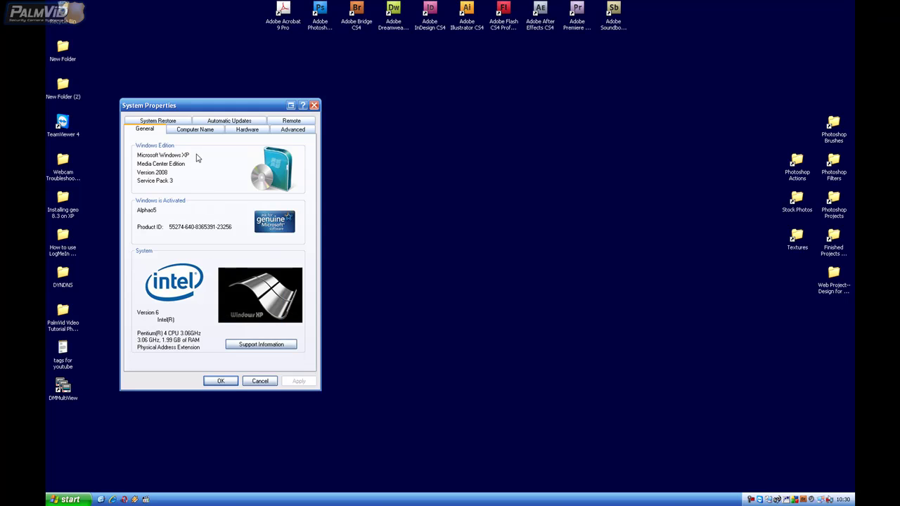
pyautogui.click(250, 133)
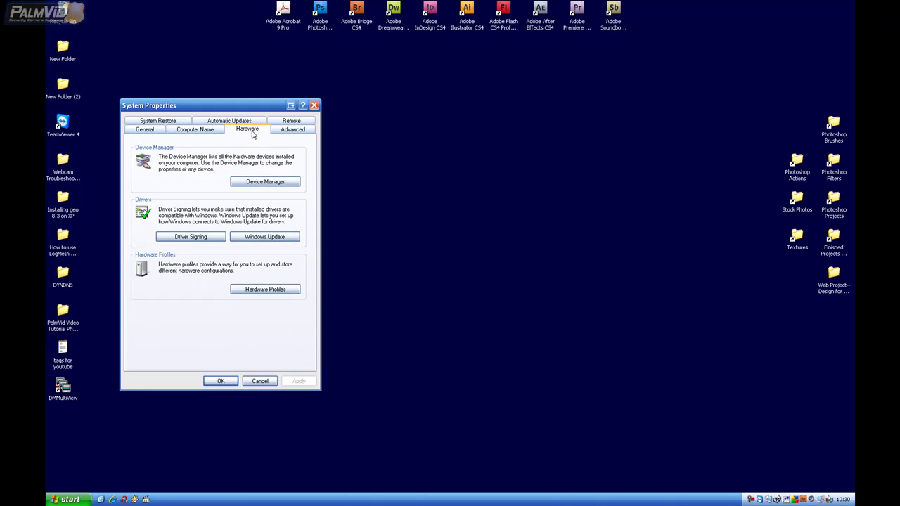
pyautogui.click(262, 184)
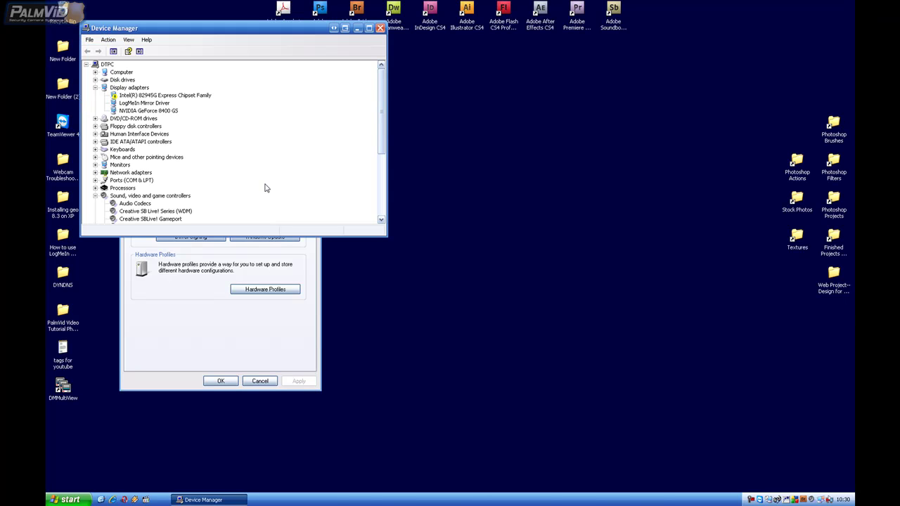
# Collapse Display adapters and expand Sound, video and game controllers to list the GV800(S) devices
pyautogui.click(95, 87)
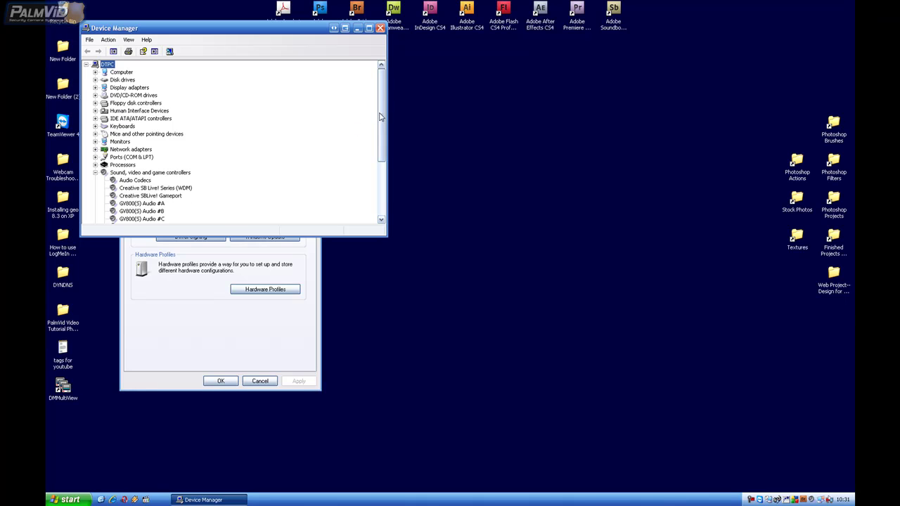
pyautogui.moveTo(380, 116); pyautogui.dragTo(378, 168)
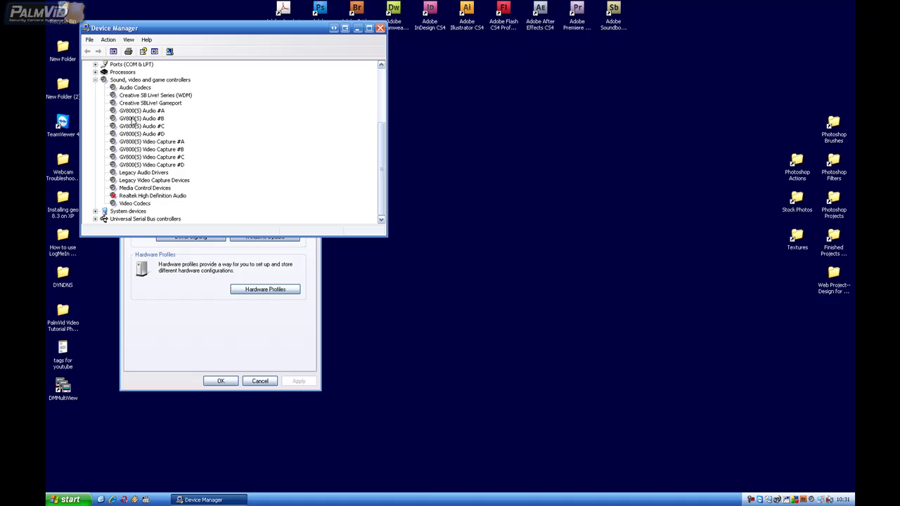
pyautogui.click(95, 80)
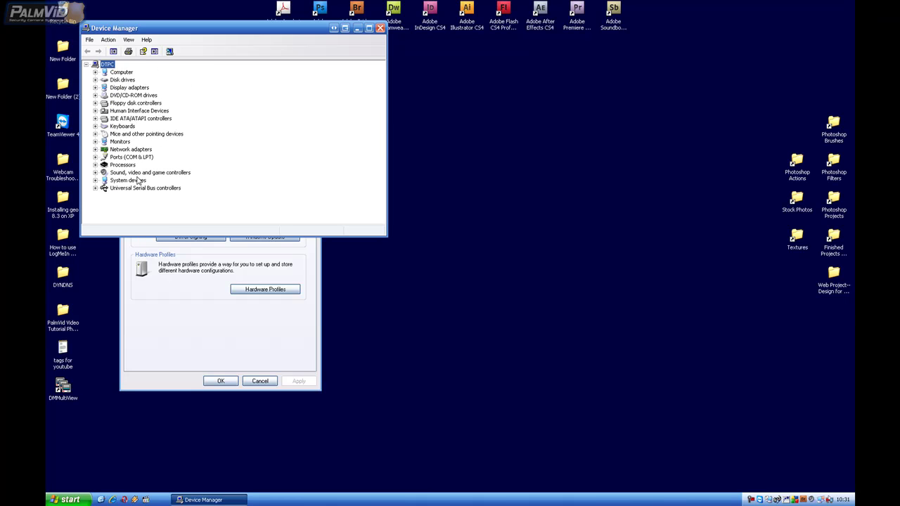
pyautogui.click(96, 172)
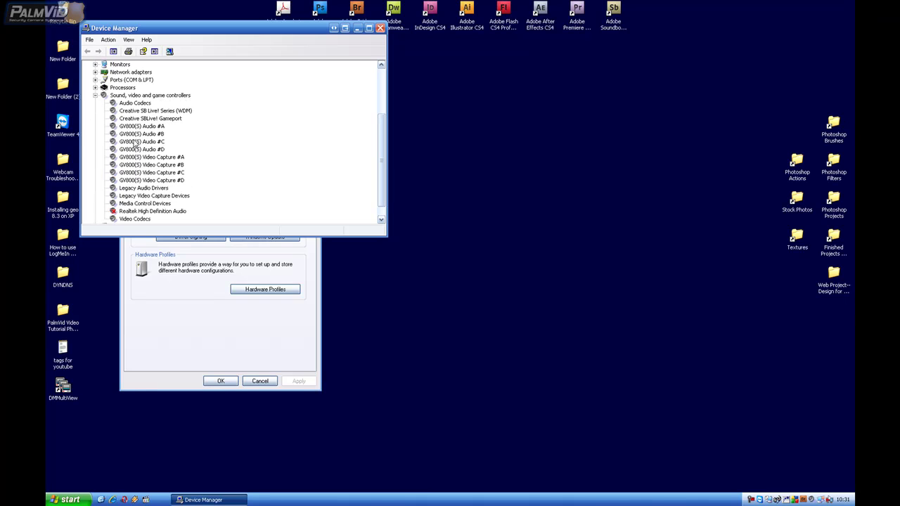
# Uninstall the GV800(S) Audio #A and #B devices
pyautogui.rightClick(134, 128)
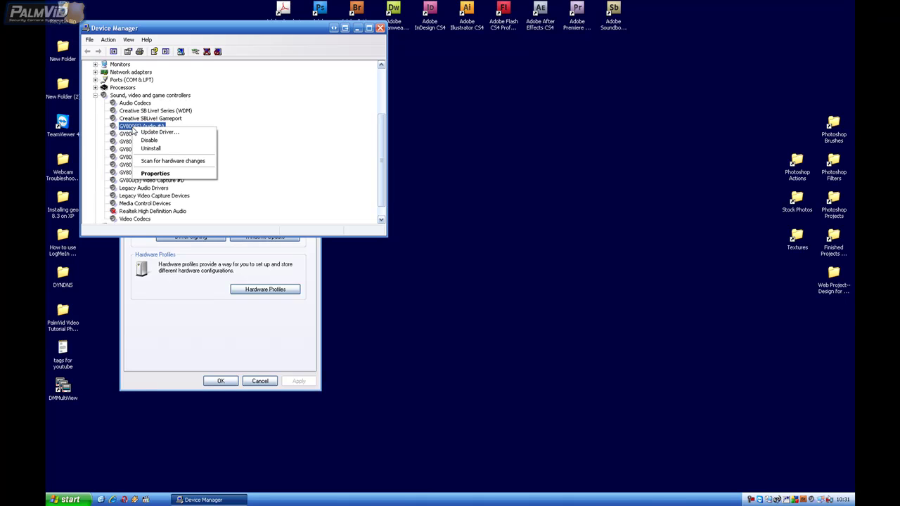
pyautogui.click(152, 150)
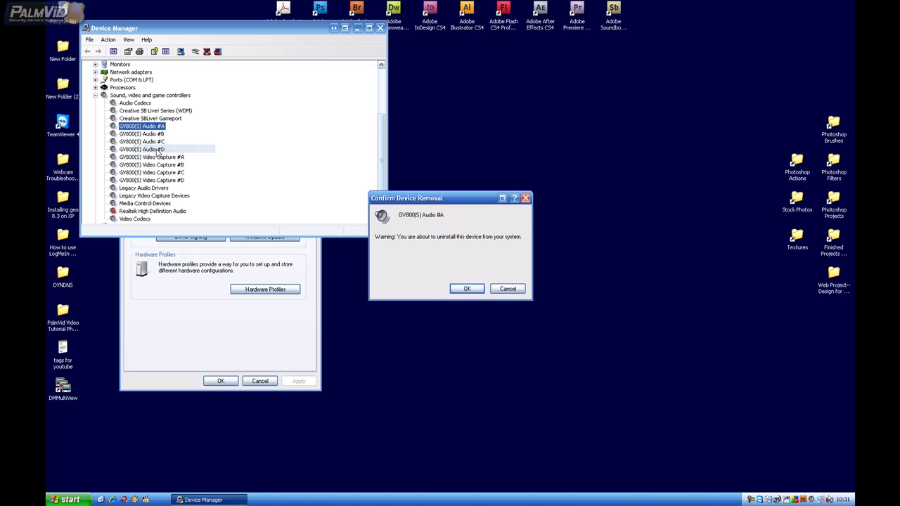
pyautogui.click(460, 290)
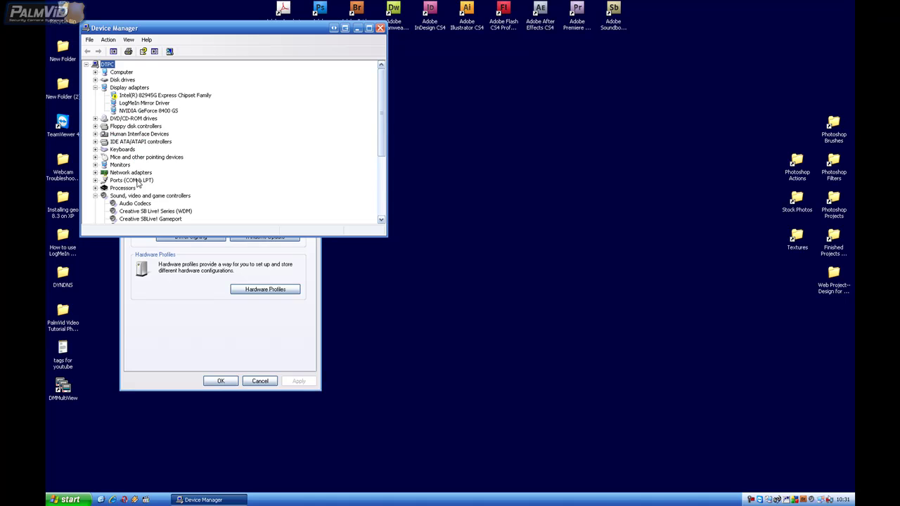
pyautogui.scroll(-3, 138, 183)
pyautogui.rightClick(139, 157)
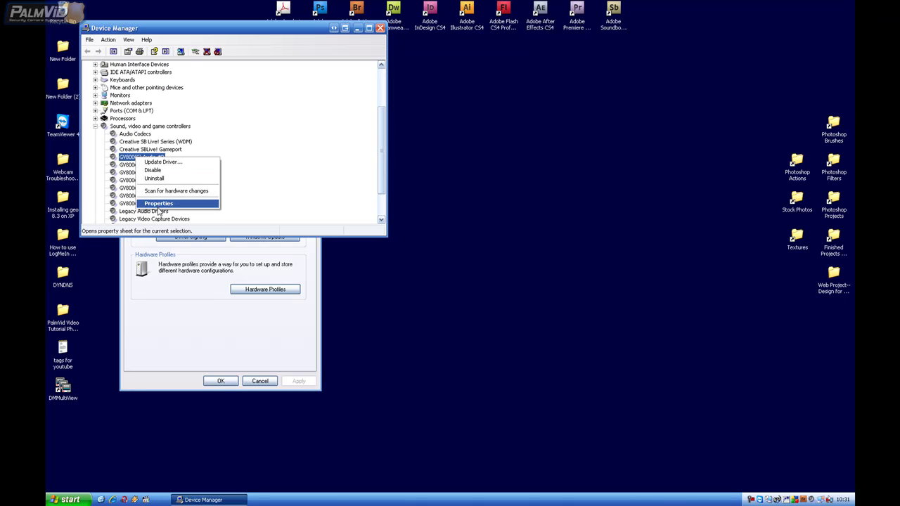
pyautogui.click(157, 178)
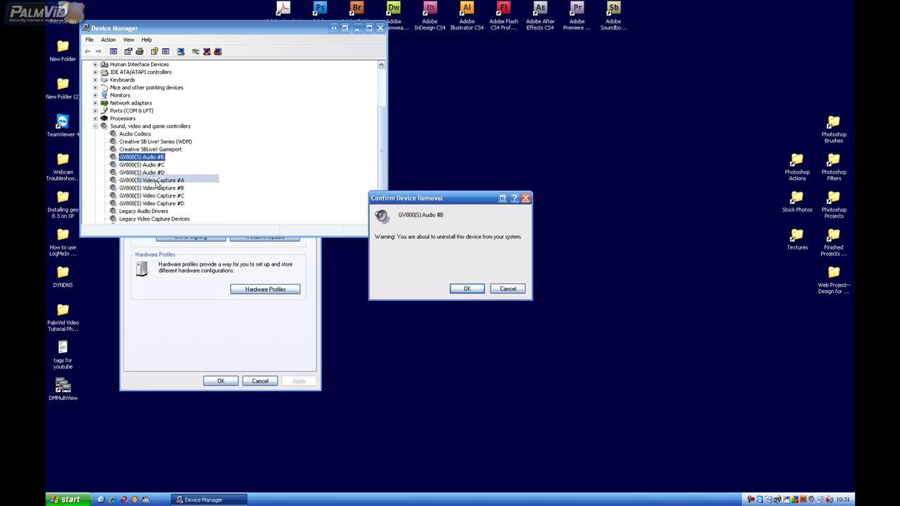
pyautogui.click(466, 288)
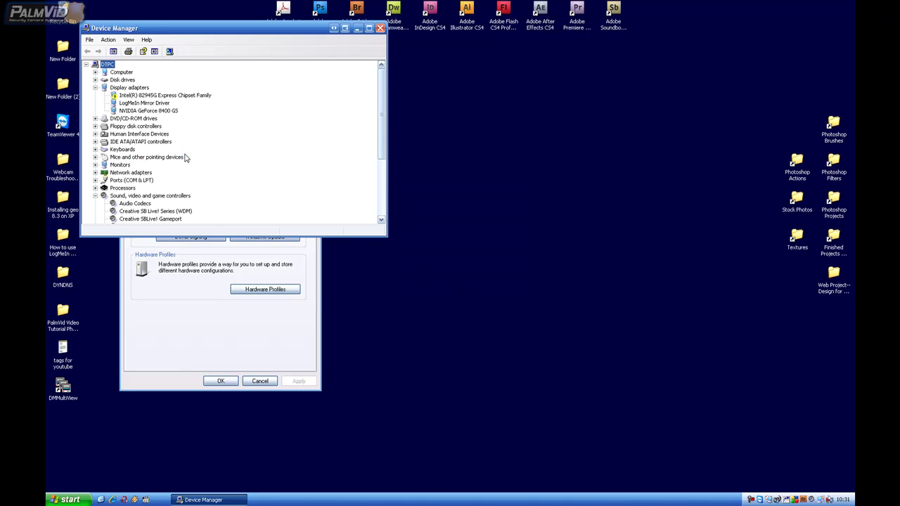
# Uninstall the GV800(S) Audio #C and #D devices
pyautogui.scroll(-2, 185, 158)
pyautogui.rightClick(121, 182)
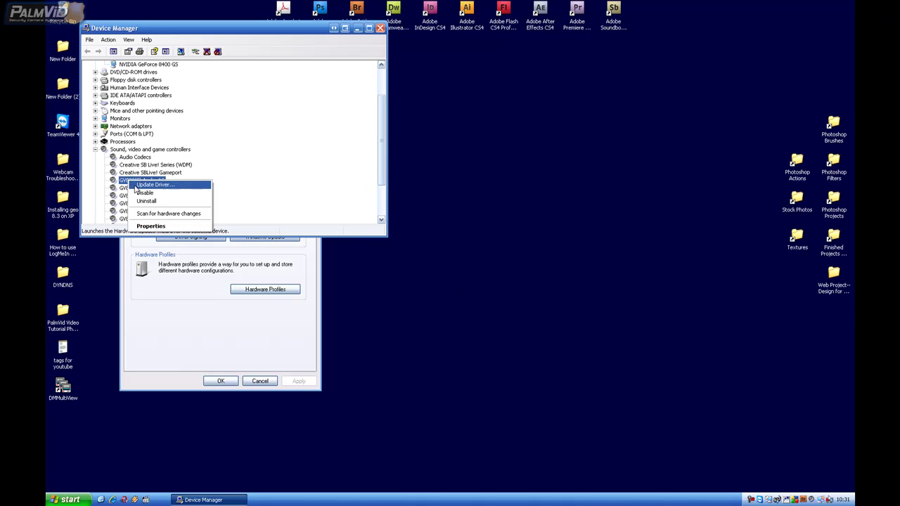
pyautogui.click(148, 204)
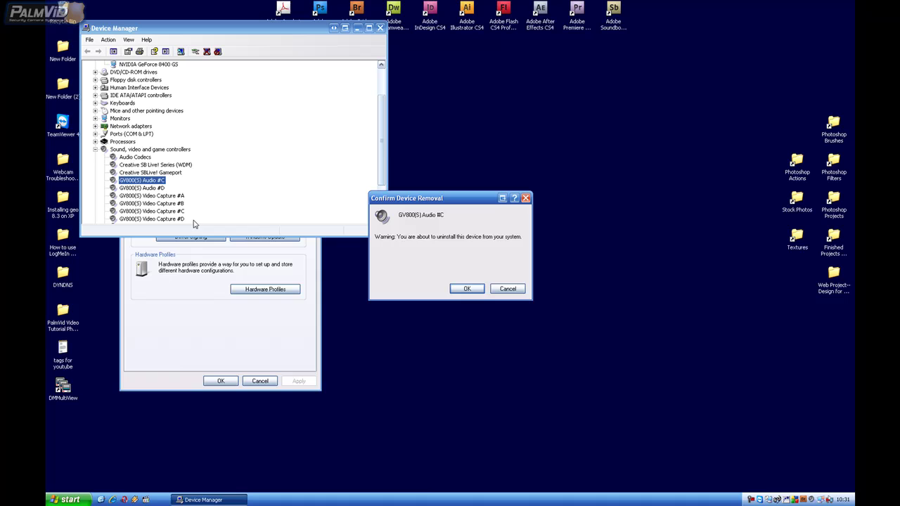
pyautogui.click(466, 288)
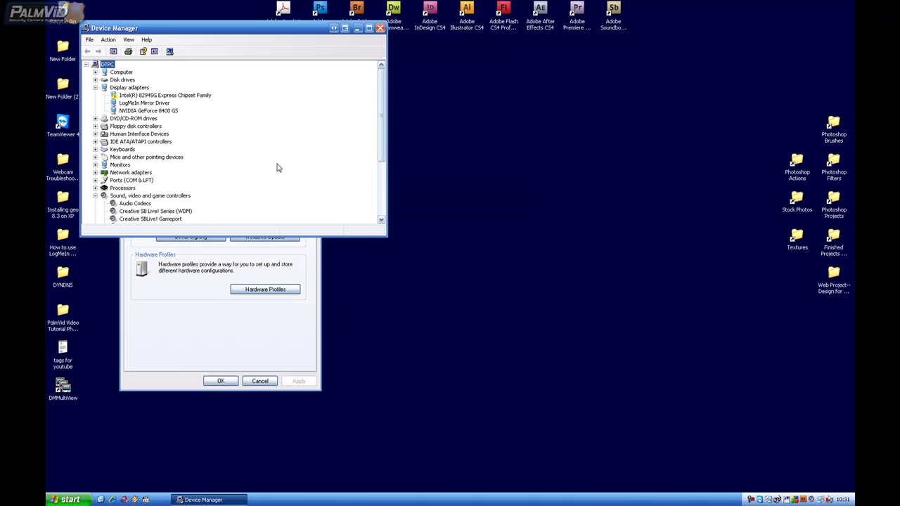
pyautogui.scroll(-4, 275, 167)
pyautogui.rightClick(138, 135)
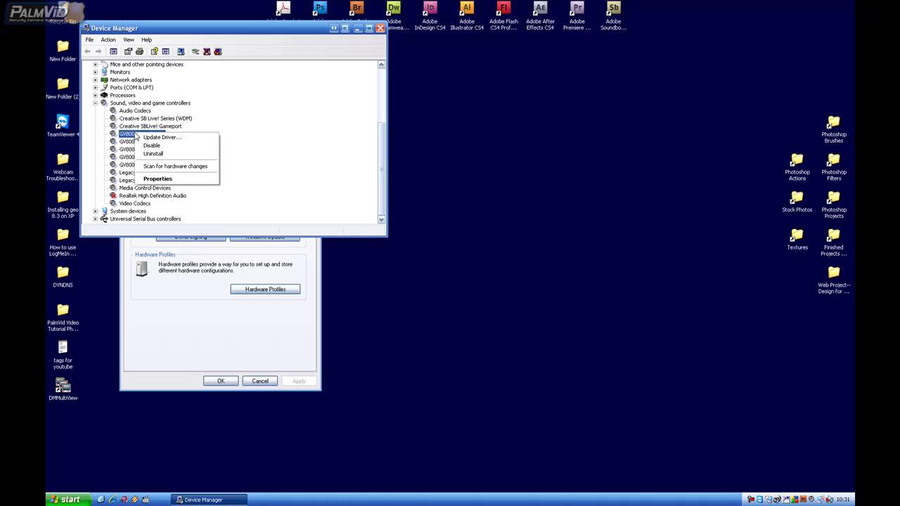
pyautogui.click(157, 157)
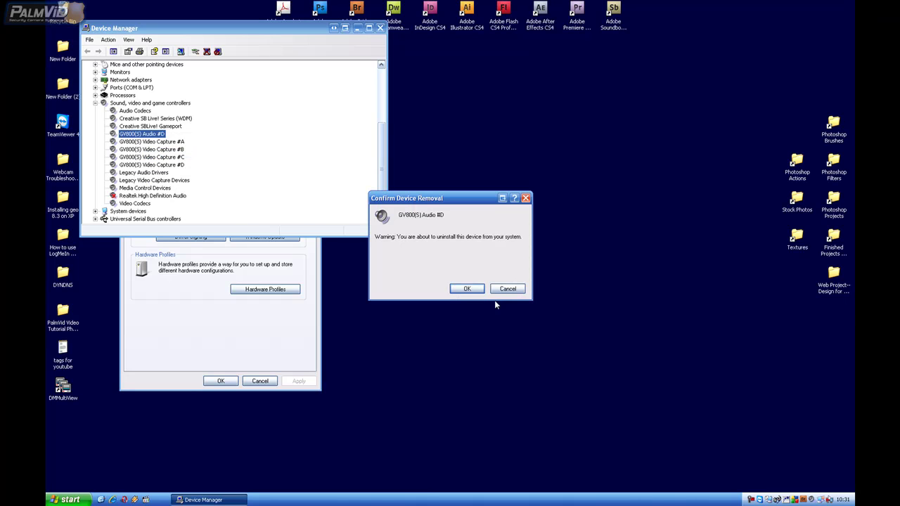
pyautogui.click(468, 289)
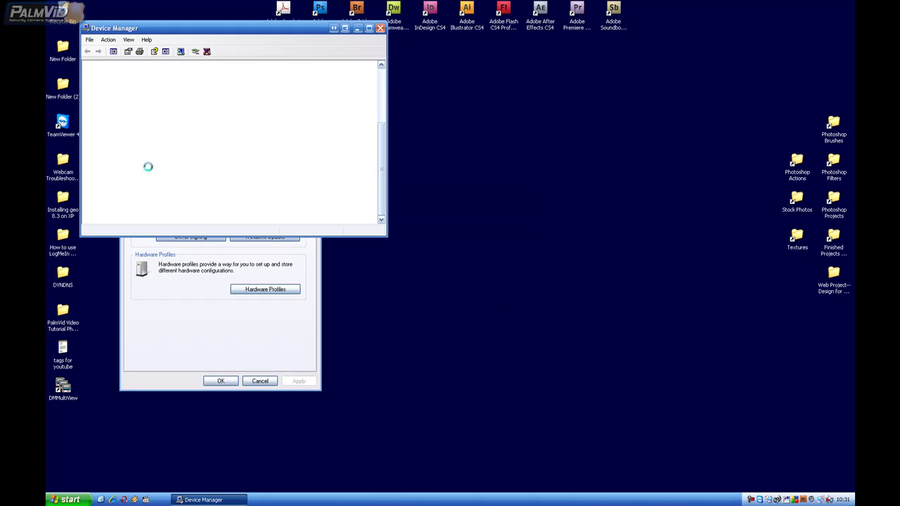
# Find and uninstall the GV800(S) Video Capture #D device
pyautogui.scroll(-4, 171, 159)
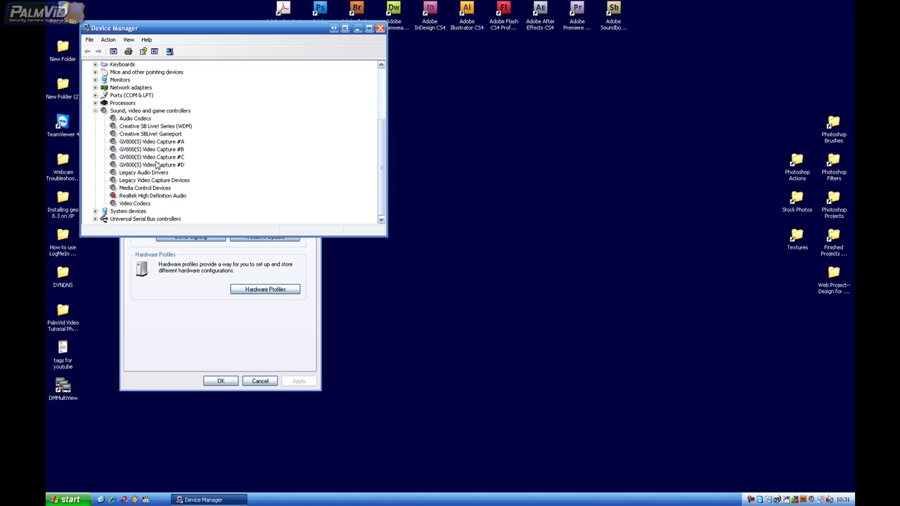
pyautogui.click(126, 135)
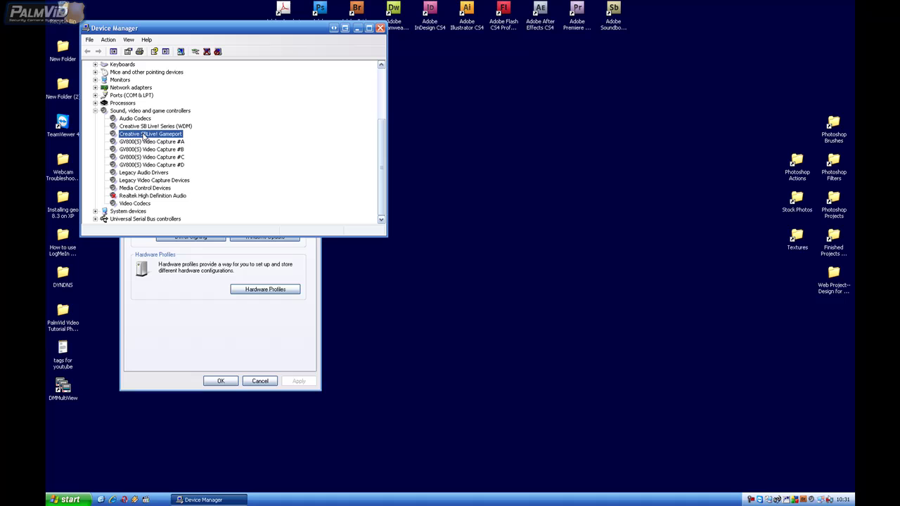
pyautogui.click(144, 197)
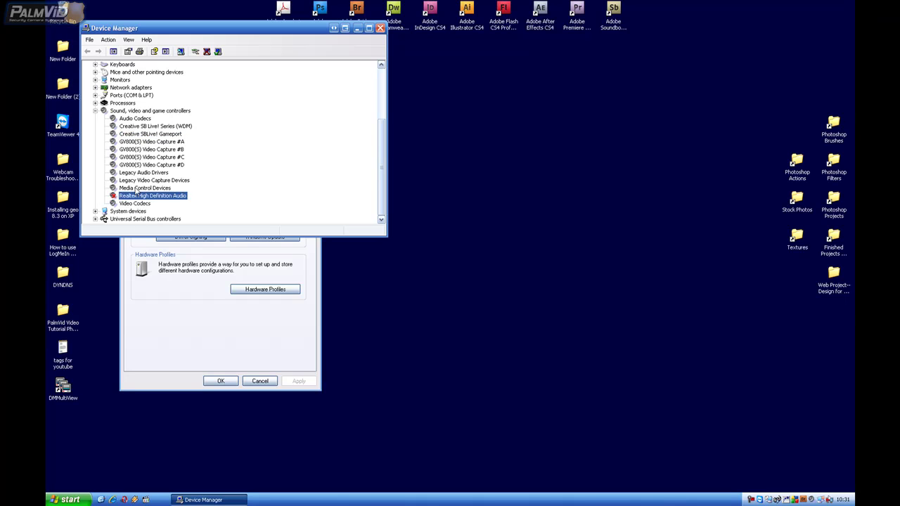
pyautogui.click(137, 189)
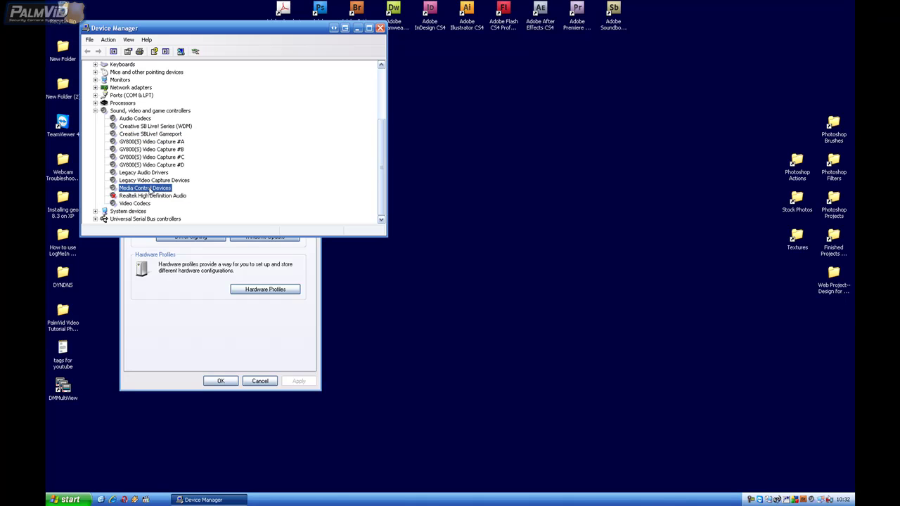
pyautogui.click(138, 165)
pyautogui.rightClick(149, 164)
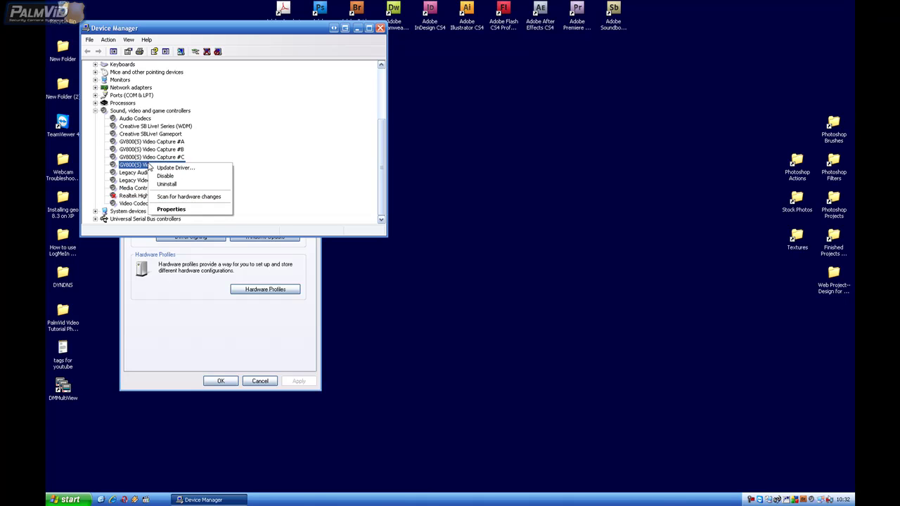
pyautogui.click(183, 184)
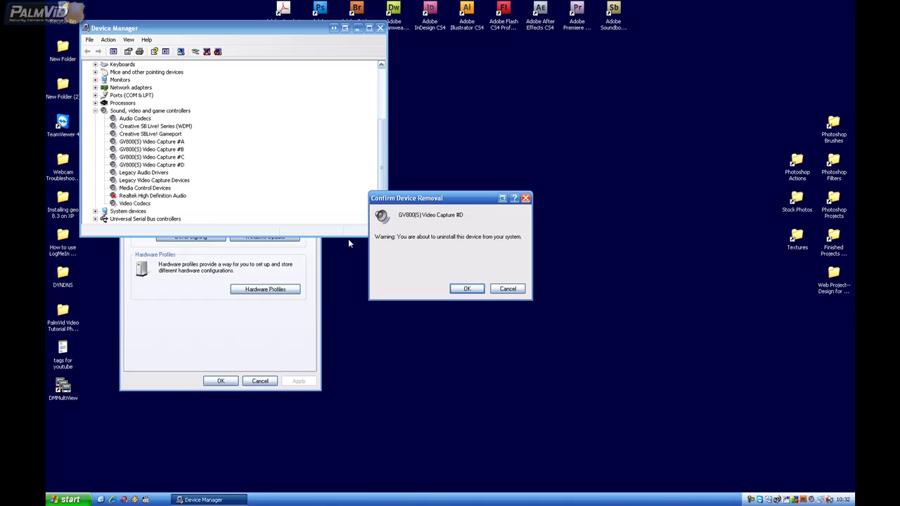
pyautogui.click(467, 289)
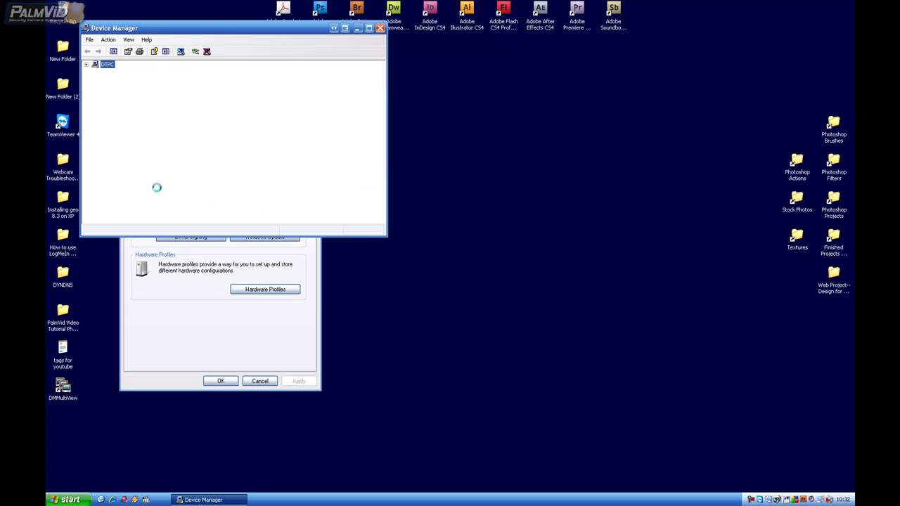
# Uninstall the GV800(S) Video Capture #C and #B devices
pyautogui.rightClick(145, 166)
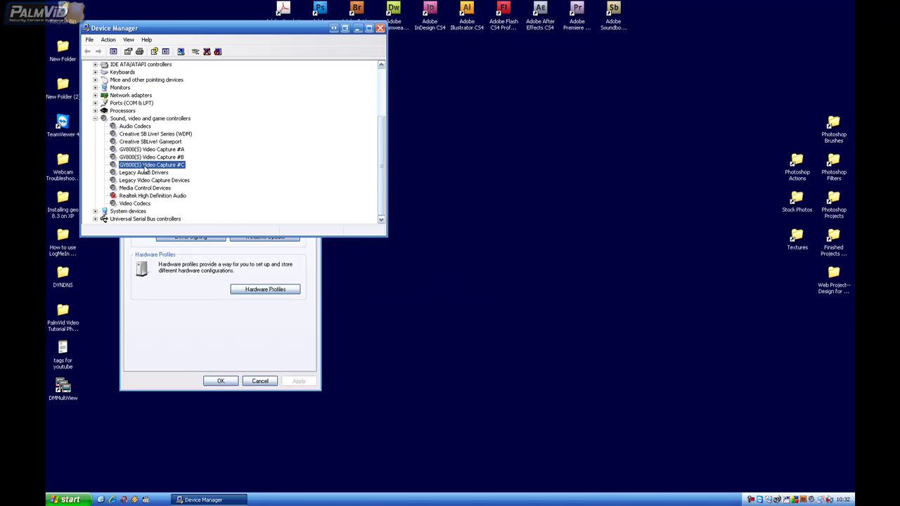
pyautogui.click(185, 187)
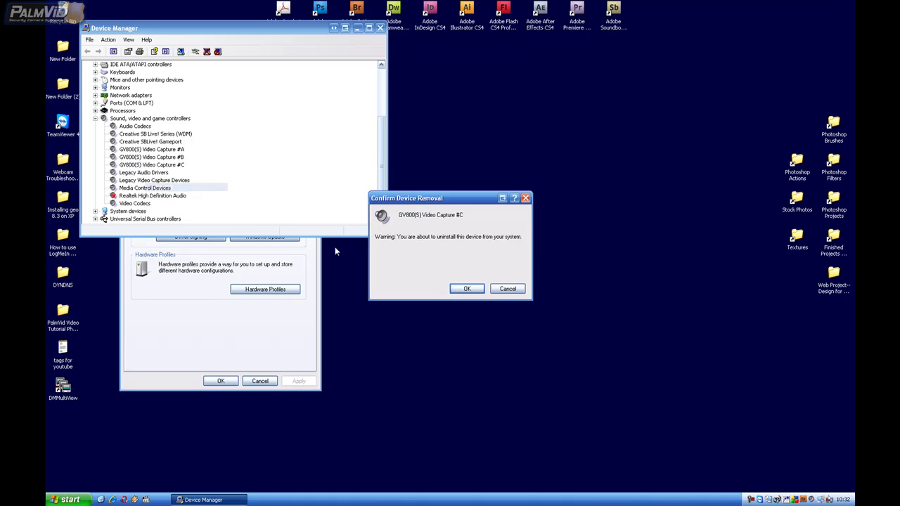
pyautogui.click(465, 289)
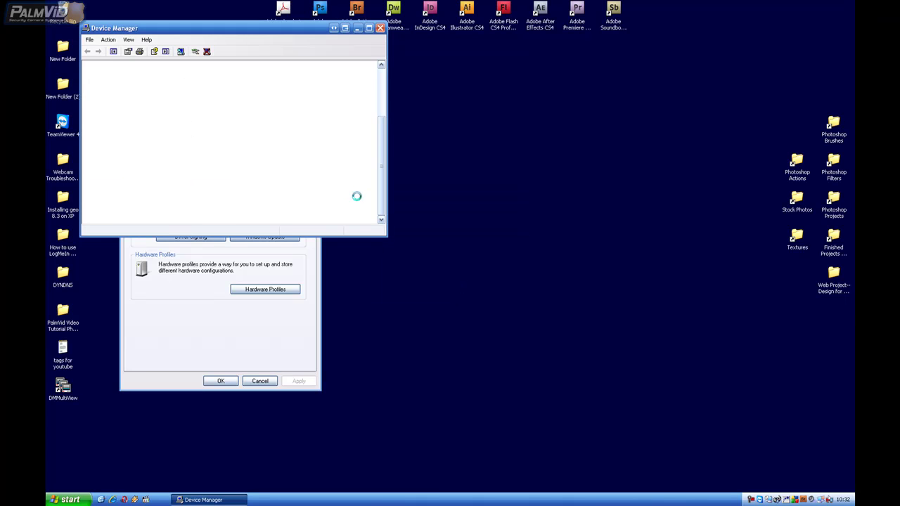
pyautogui.scroll(-3, 220, 209)
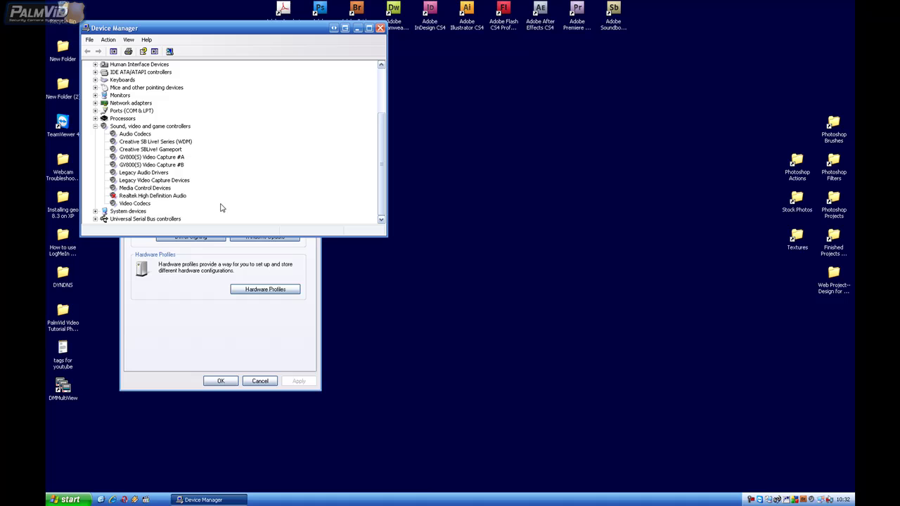
pyautogui.rightClick(128, 165)
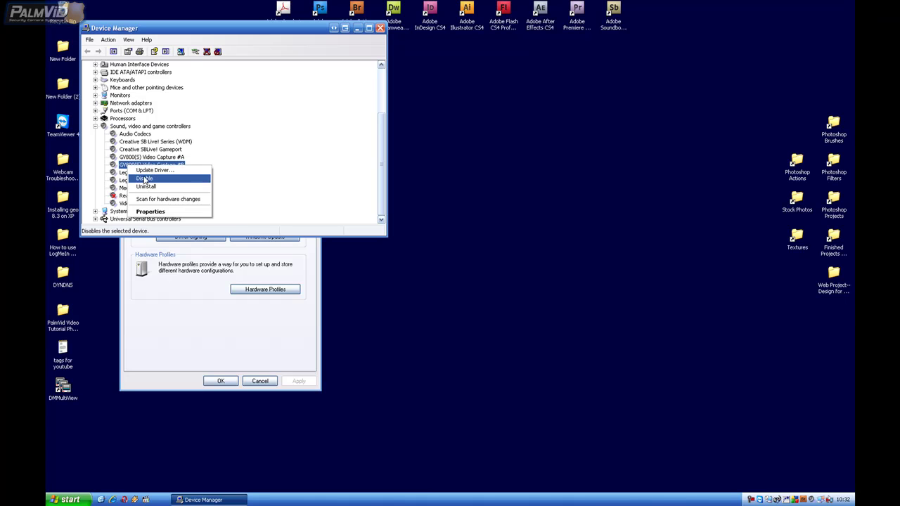
pyautogui.click(147, 187)
pyautogui.click(465, 289)
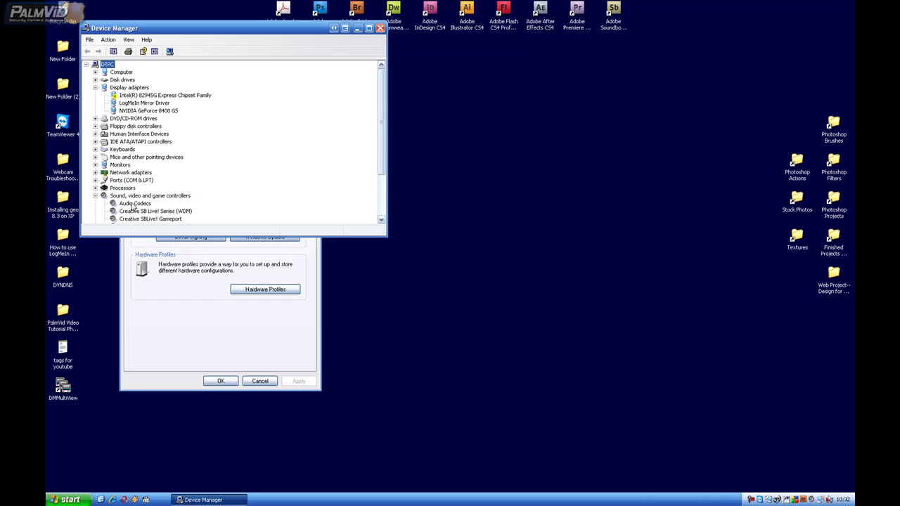
# Uninstall GV800(S) Video Capture #A and close Device Manager
pyautogui.rightClick(135, 181)
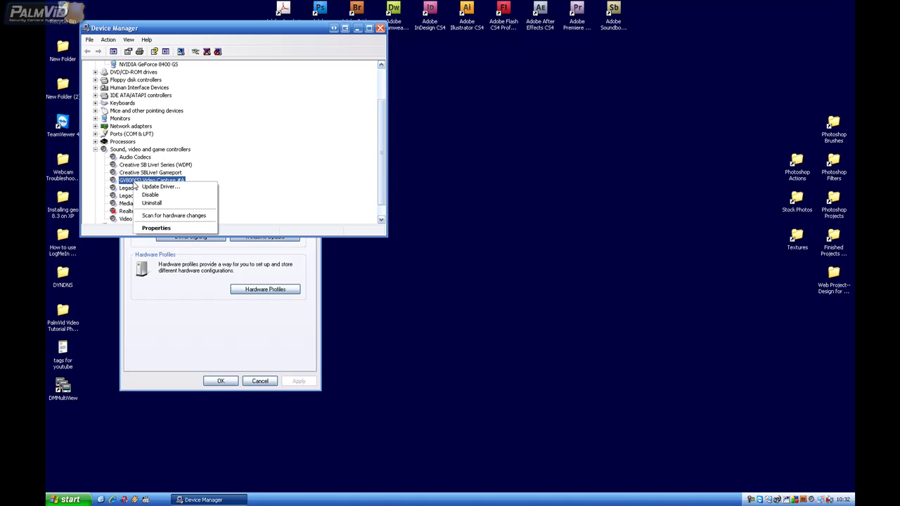
pyautogui.click(167, 204)
pyautogui.click(467, 289)
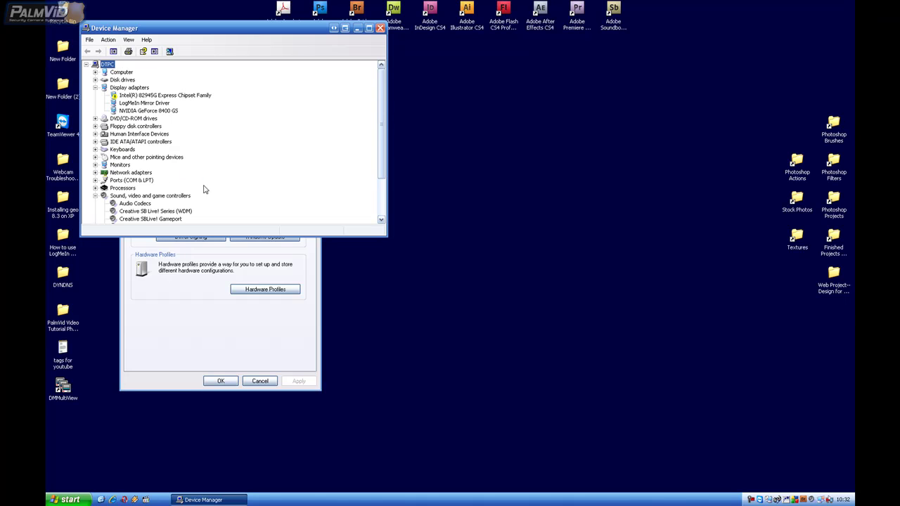
pyautogui.scroll(-2, 211, 184)
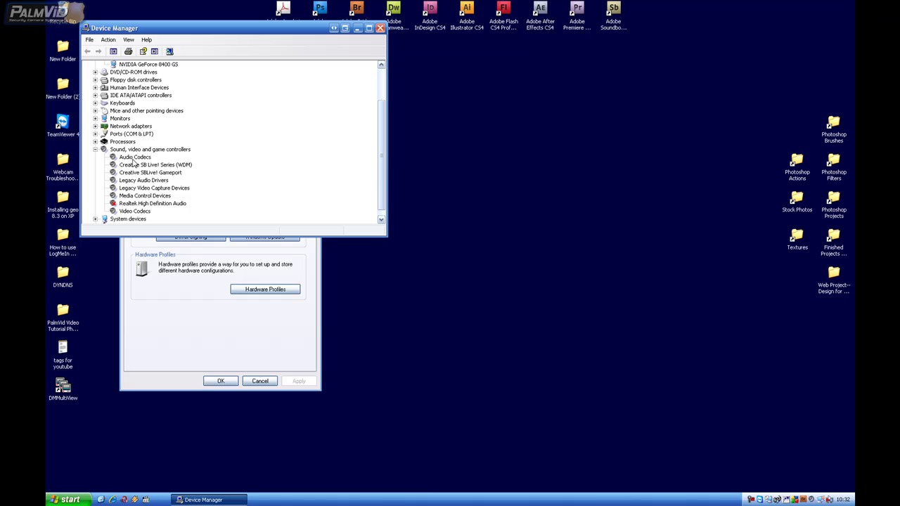
pyautogui.click(380, 29)
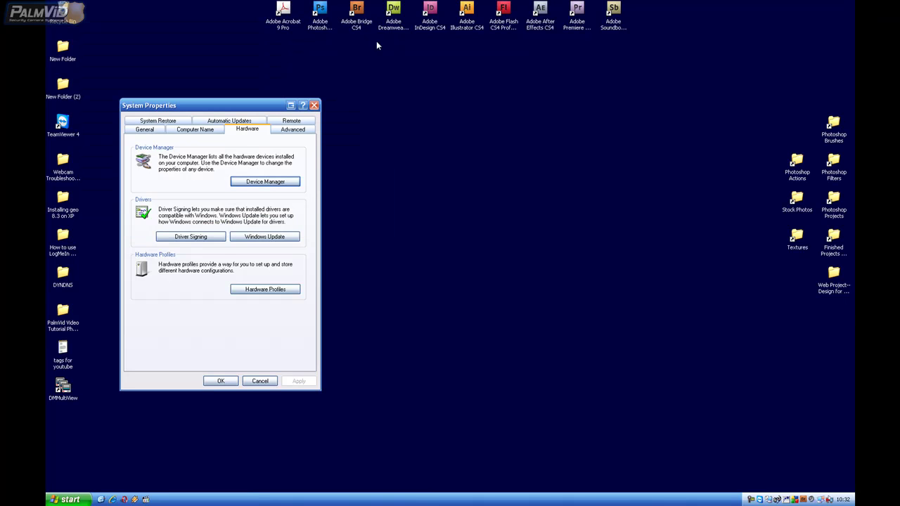
# Close System Properties and exit Control Center Server via Service > Exit with the administrator ID and password
pyautogui.click(221, 381)
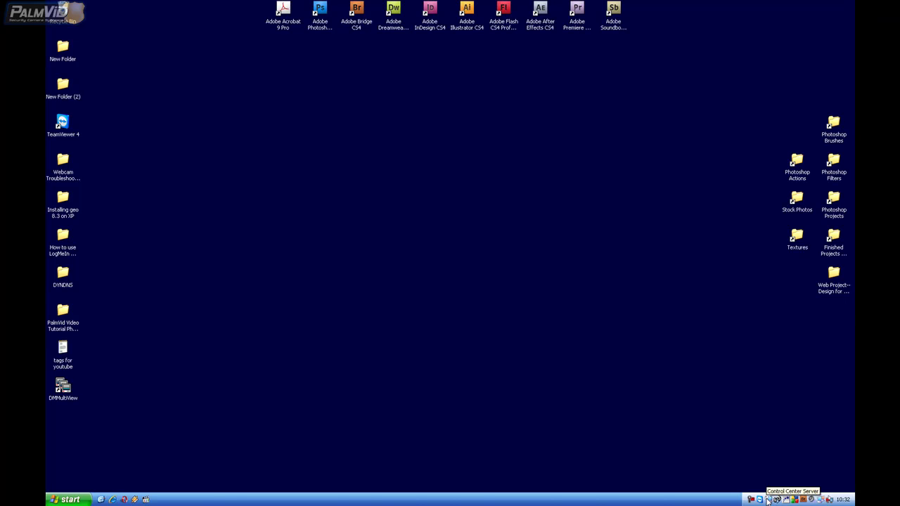
pyautogui.doubleClick(769, 500)
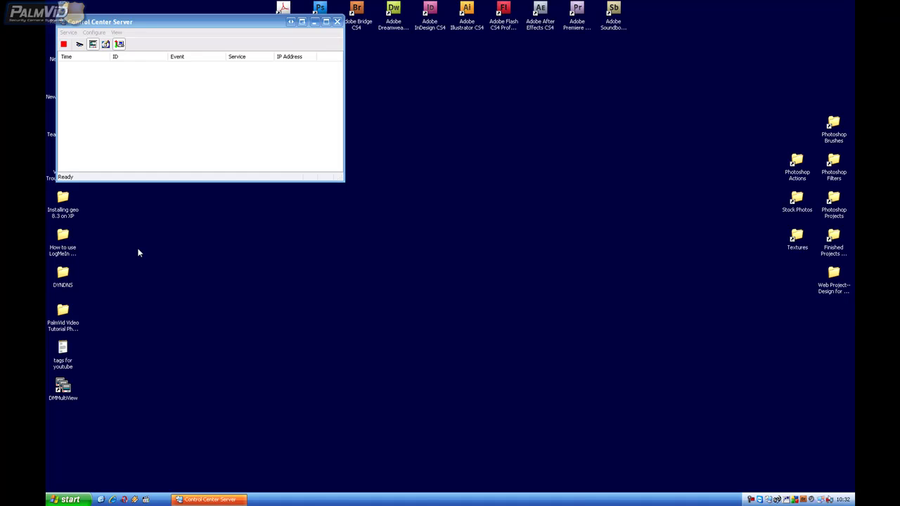
pyautogui.click(69, 32)
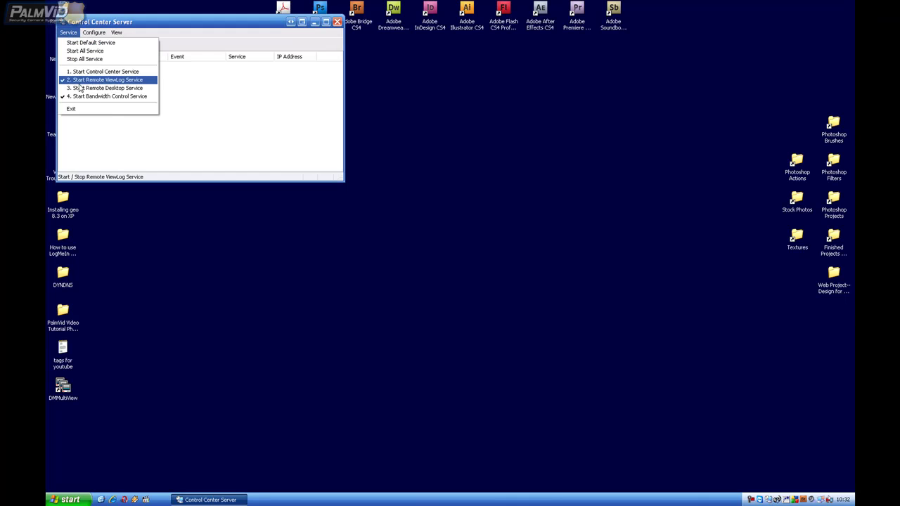
pyautogui.click(88, 110)
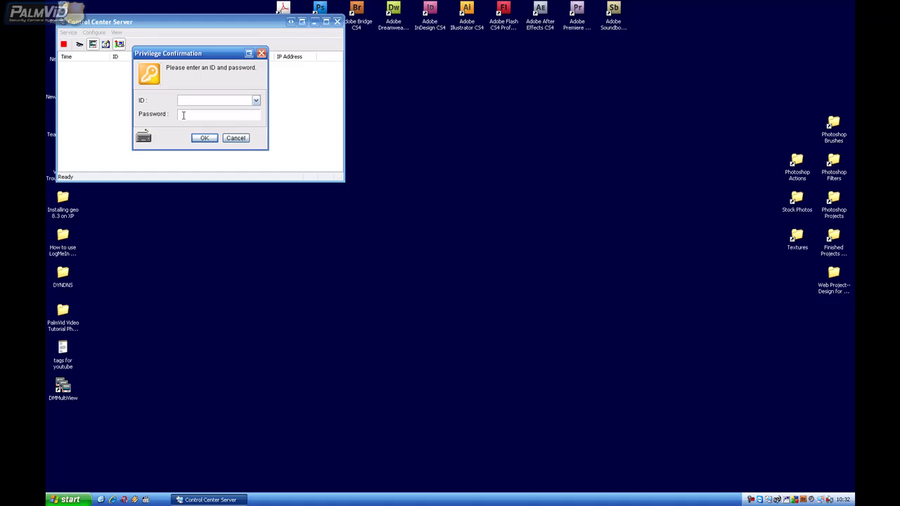
pyautogui.write('admin1234')
pyautogui.press('Return')
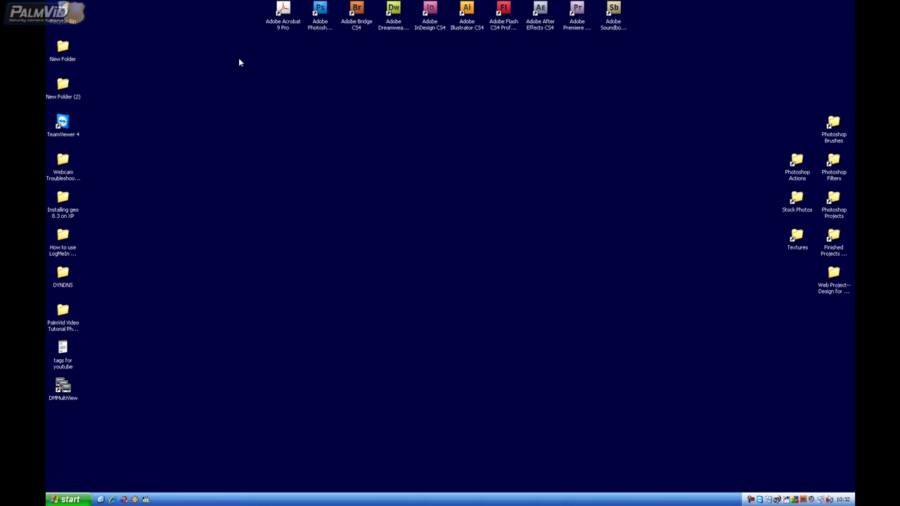
pyautogui.click(101, 500)
# Open Local Disk (C:) in My Computer and browse the GV800 folder's contents
pyautogui.click(70, 500)
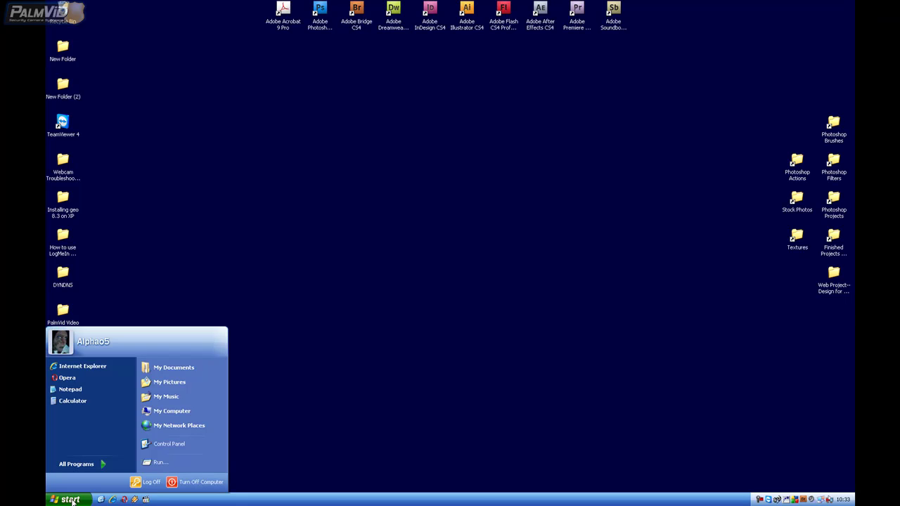
pyautogui.click(169, 414)
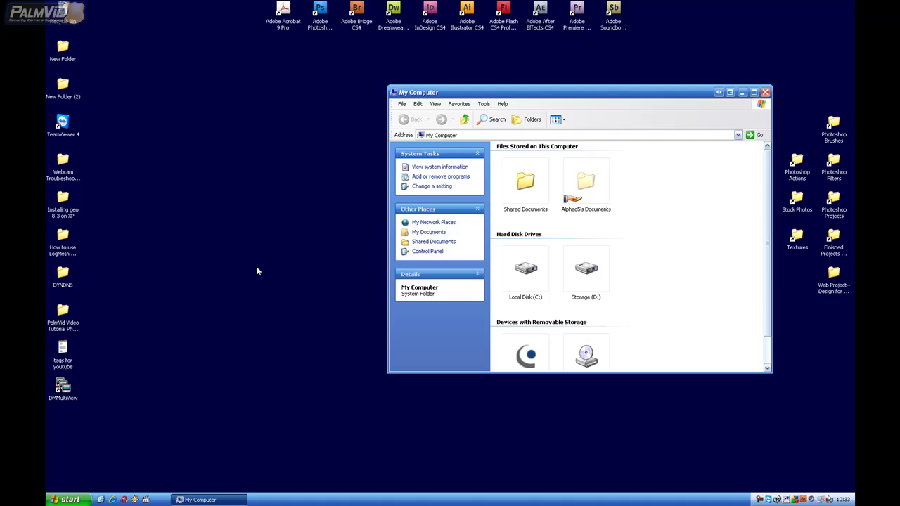
pyautogui.moveTo(504, 95); pyautogui.dragTo(426, 66)
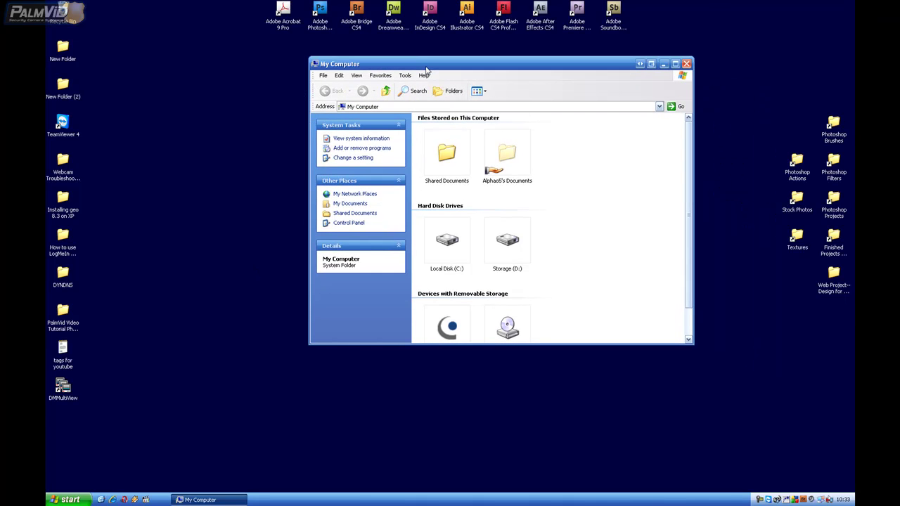
pyautogui.doubleClick(444, 252)
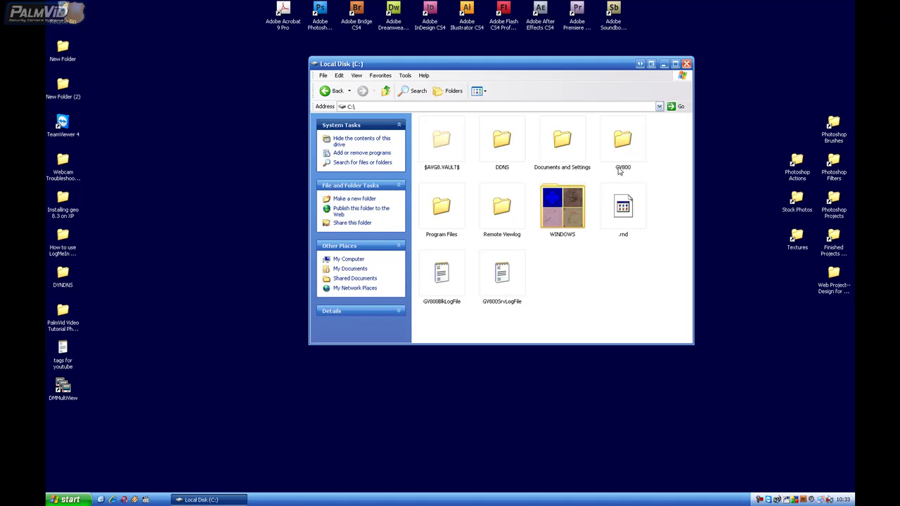
pyautogui.click(624, 146)
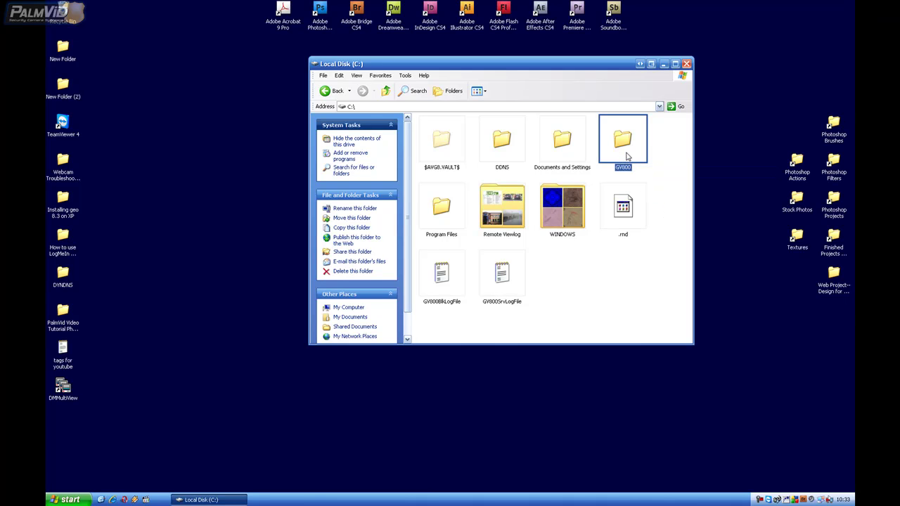
pyautogui.doubleClick(625, 156)
pyautogui.moveTo(690, 133)
pyautogui.mouseDown()
pyautogui.moveTo(689, 298)
pyautogui.moveTo(689, 131)
pyautogui.mouseUp()
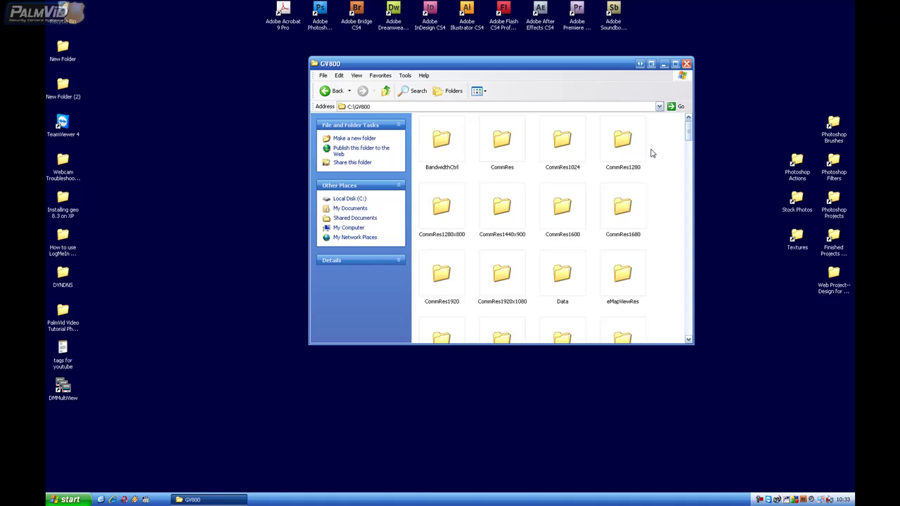
pyautogui.click(504, 150)
pyautogui.click(543, 149)
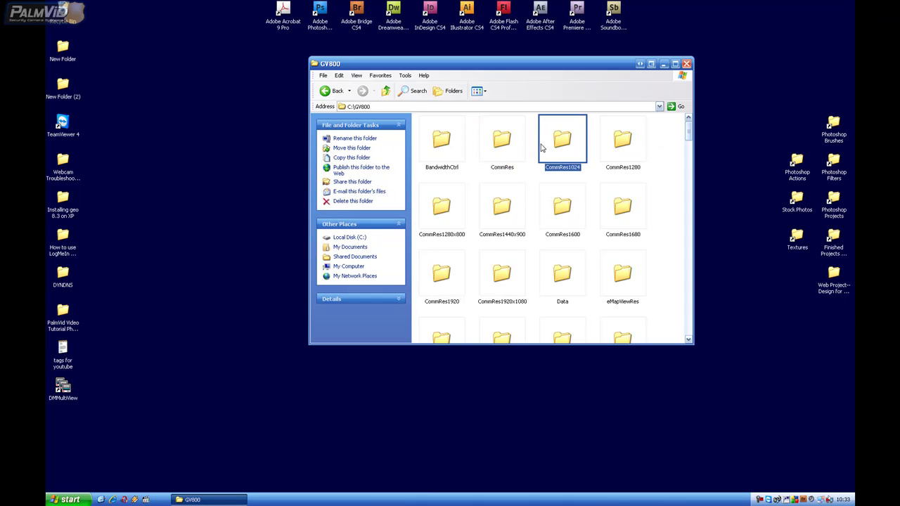
pyautogui.click(386, 93)
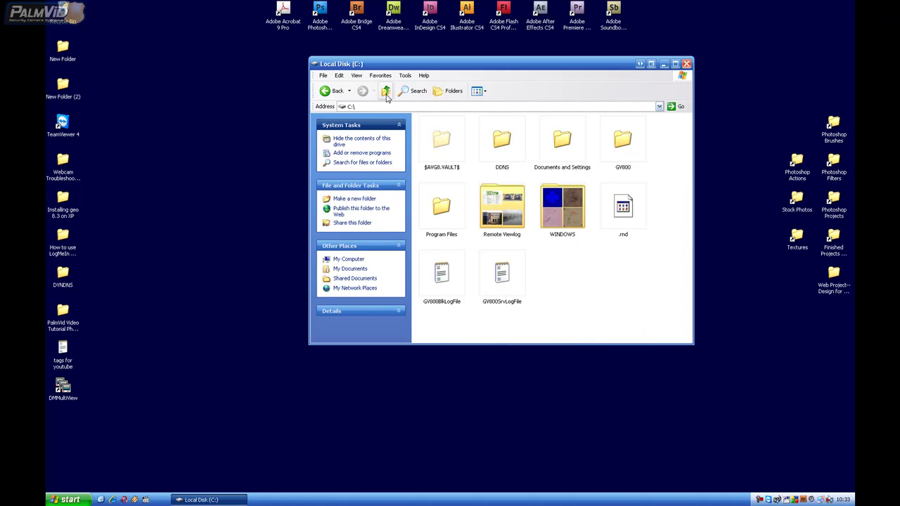
pyautogui.doubleClick(623, 148)
pyautogui.click(386, 92)
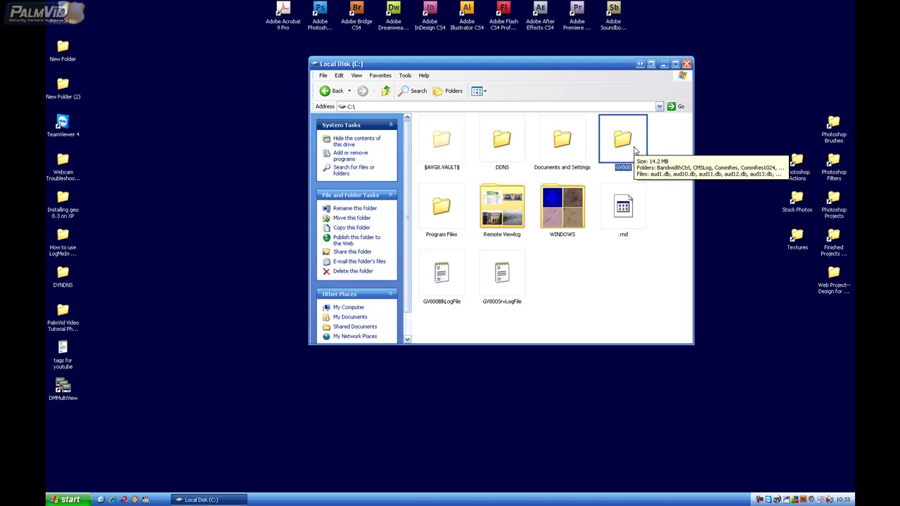
# Delete the GV800 folder, confirming the warnings, and dismiss the HookLoader access-denied error
pyautogui.press('Delete')
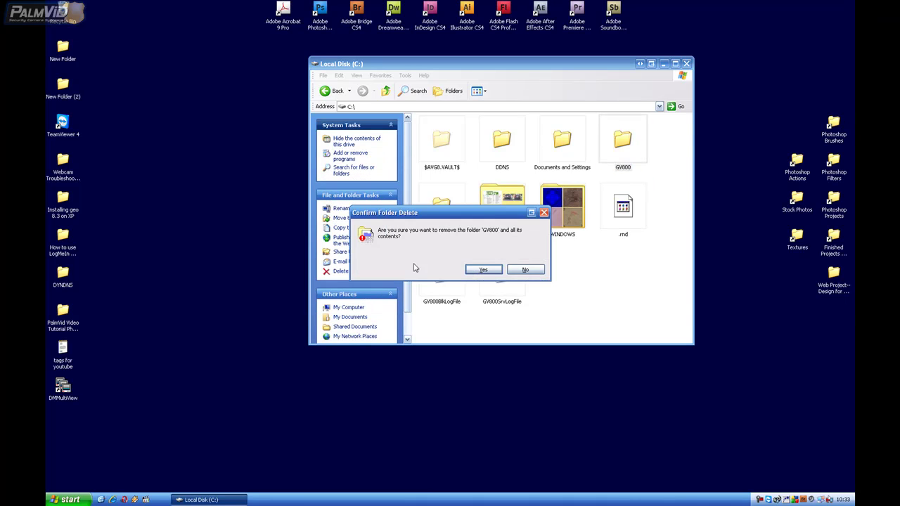
pyautogui.click(482, 270)
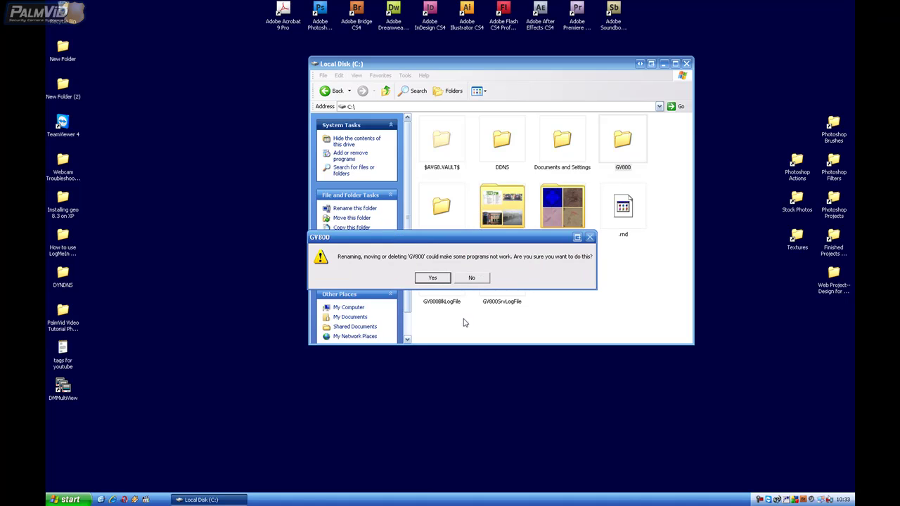
pyautogui.click(434, 280)
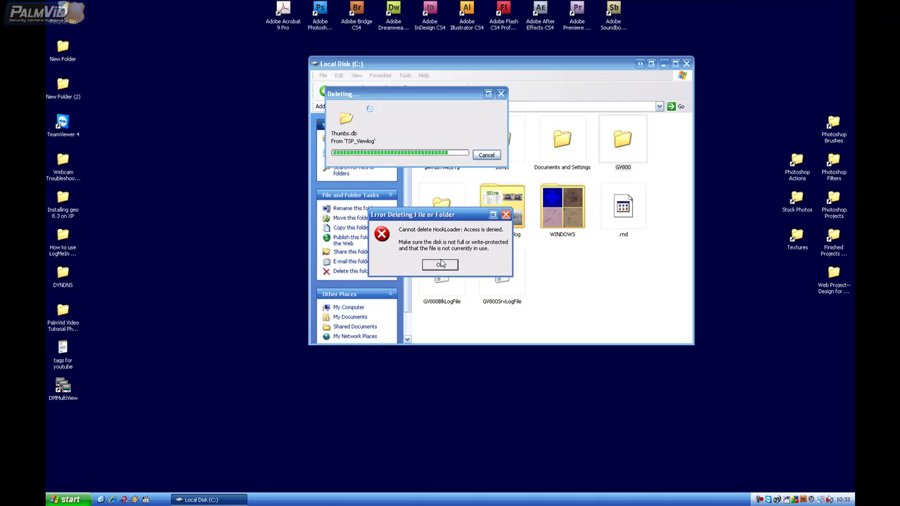
pyautogui.press('Return')
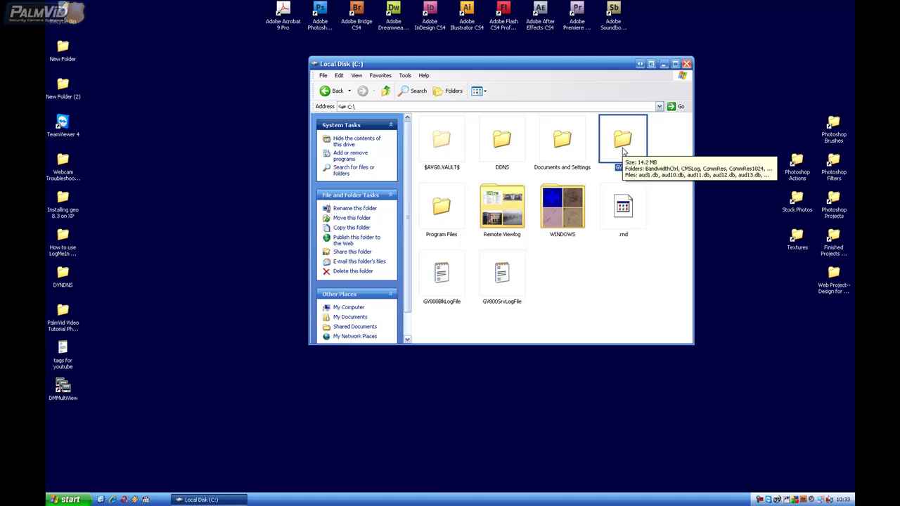
# Delete all 16 items inside the GV800 folder to the Recycle Bin
pyautogui.doubleClick(620, 151)
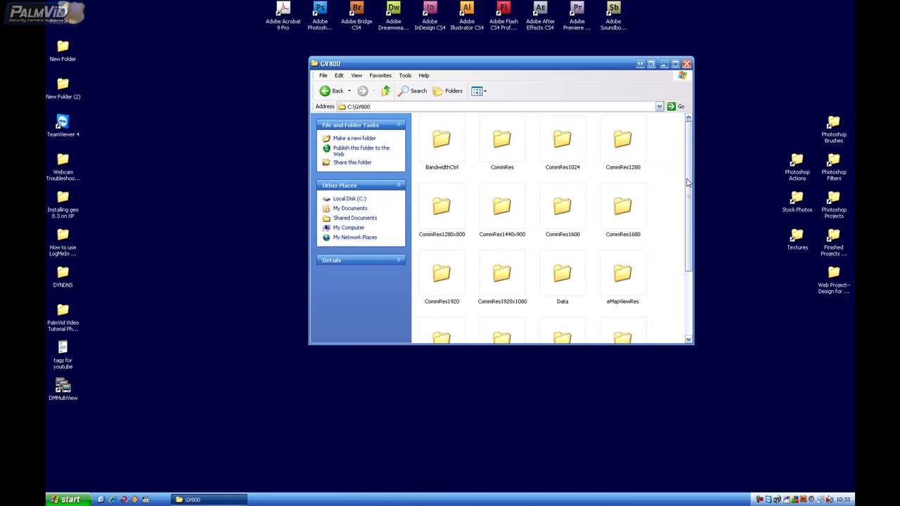
pyautogui.moveTo(689, 184)
pyautogui.mouseDown()
pyautogui.moveTo(689, 248)
pyautogui.moveTo(689, 198)
pyautogui.mouseUp()
pyautogui.click(637, 260)
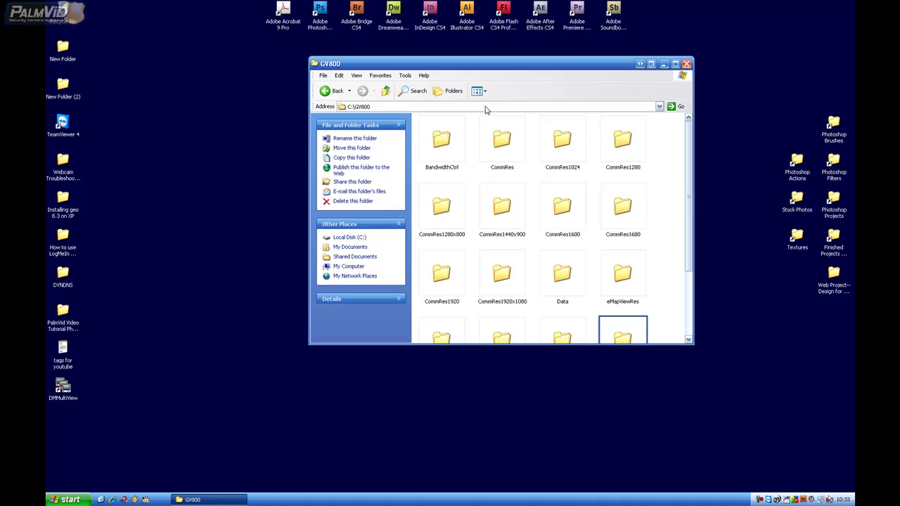
pyautogui.hotkey('ctrl', 'a')
pyautogui.rightClick(438, 141)
pyautogui.click(493, 323)
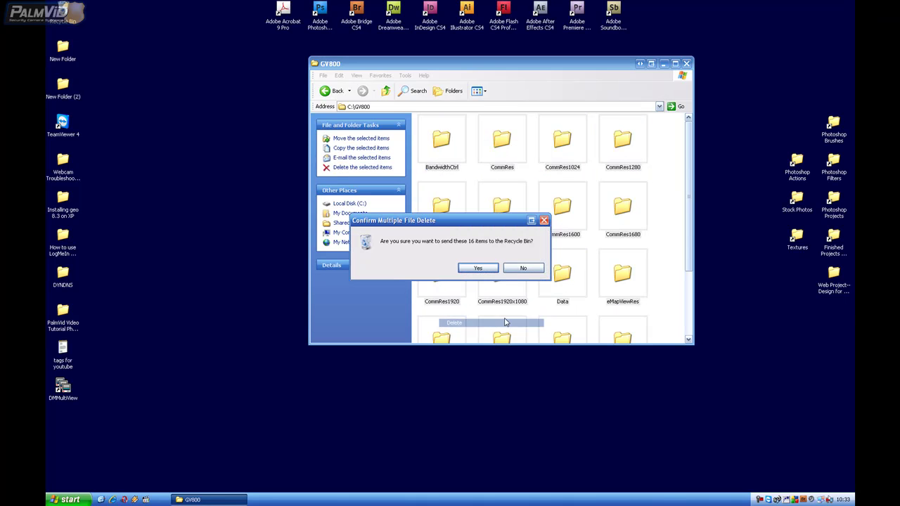
pyautogui.click(468, 268)
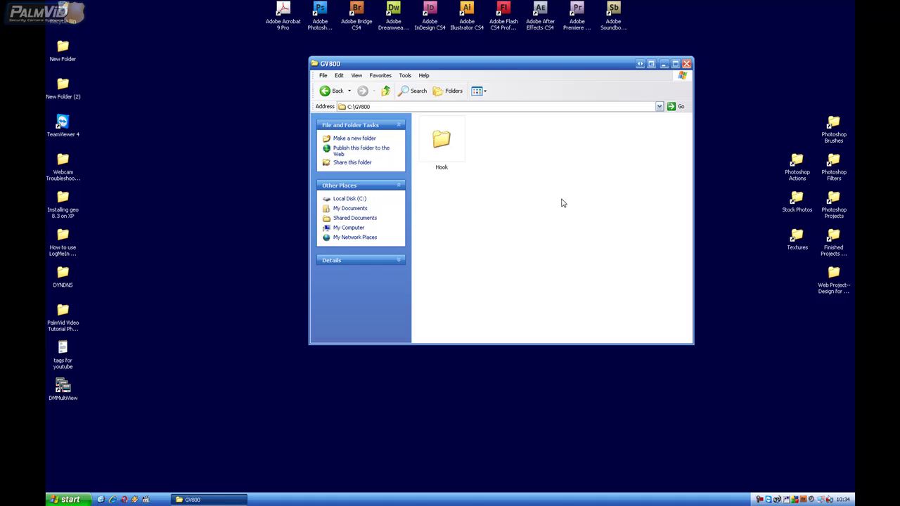
# Try deleting the Hook folder, dismiss the error, and return to drive C
pyautogui.doubleClick(459, 147)
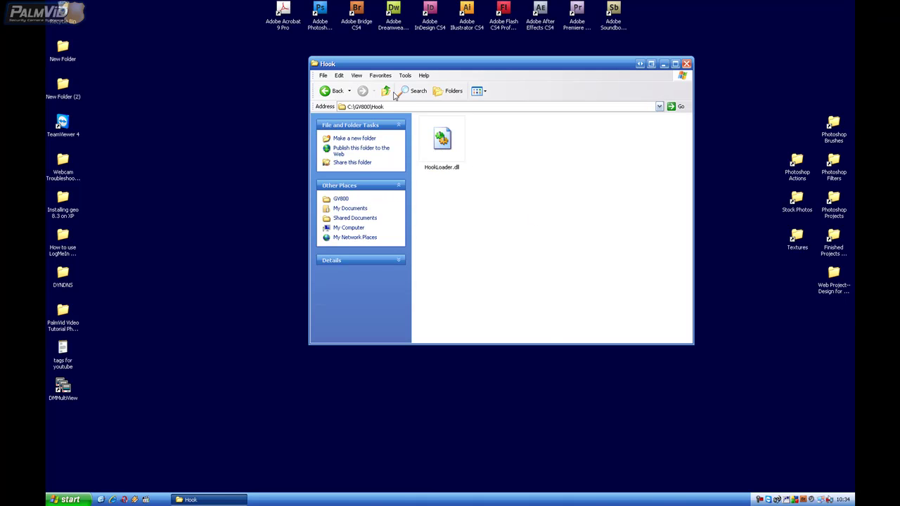
pyautogui.click(384, 90)
pyautogui.rightClick(449, 149)
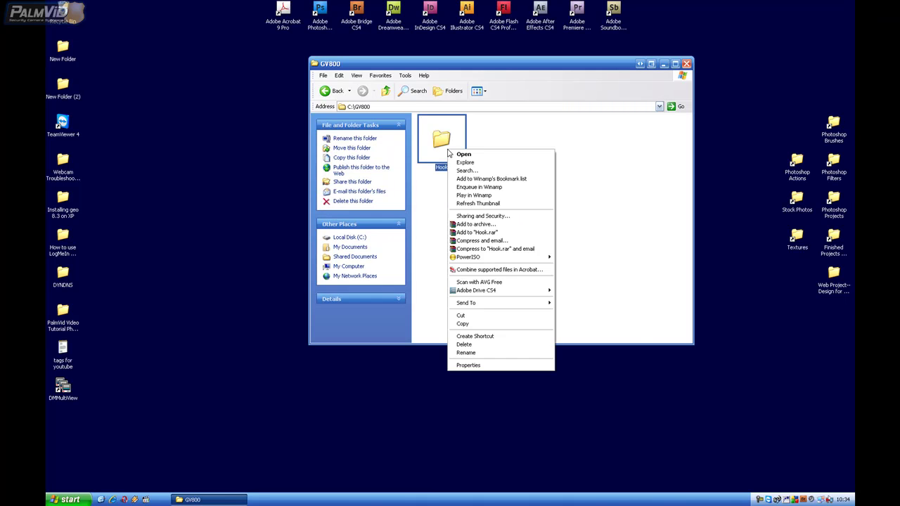
pyautogui.click(465, 344)
pyautogui.click(485, 272)
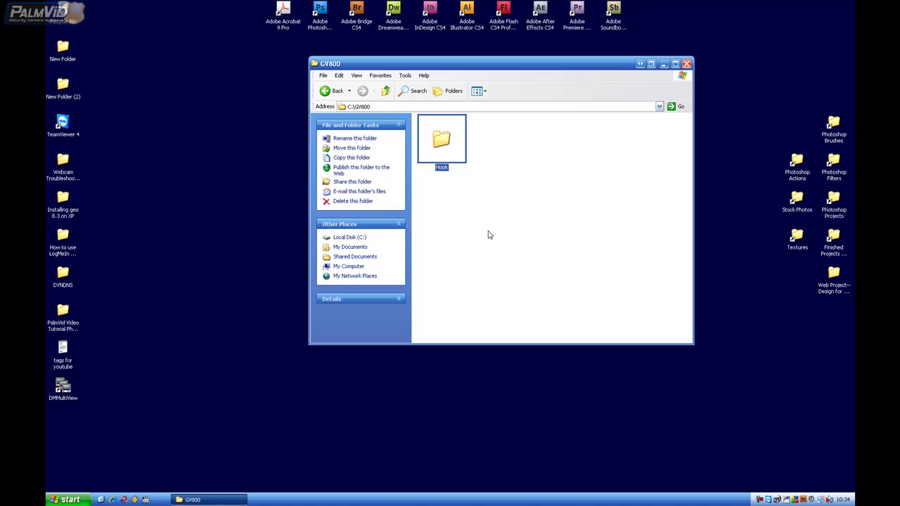
pyautogui.click(454, 282)
pyautogui.click(386, 91)
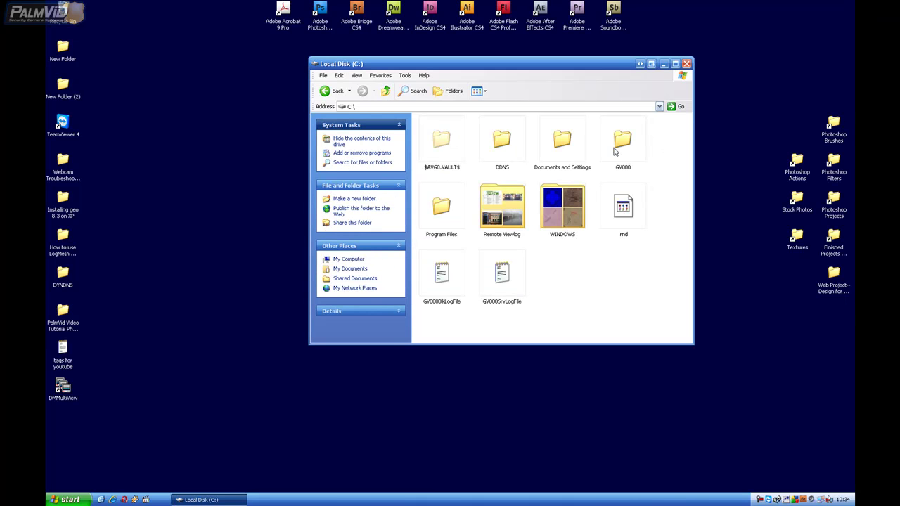
# Close the drive C window and launch a Command Prompt from the Run dialog
pyautogui.click(687, 64)
pyautogui.click(82, 500)
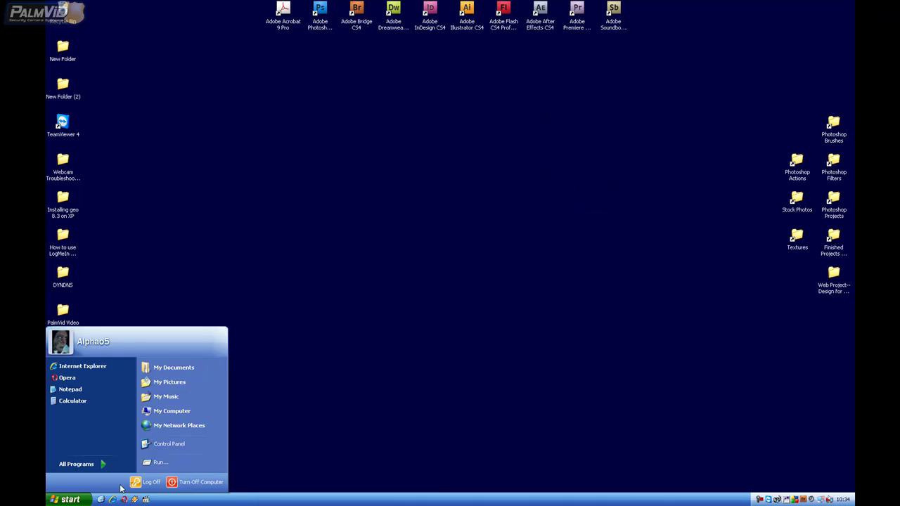
pyautogui.click(176, 469)
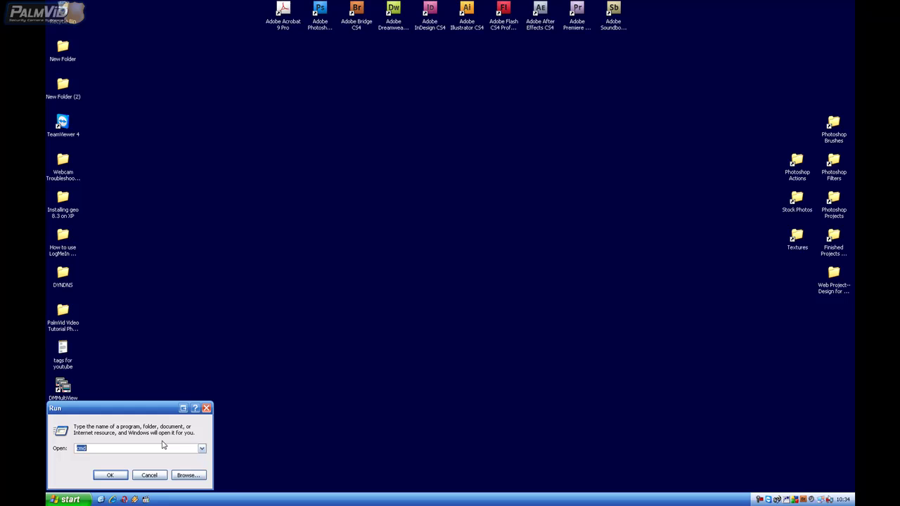
pyautogui.write('cm')
pyautogui.press('Return')
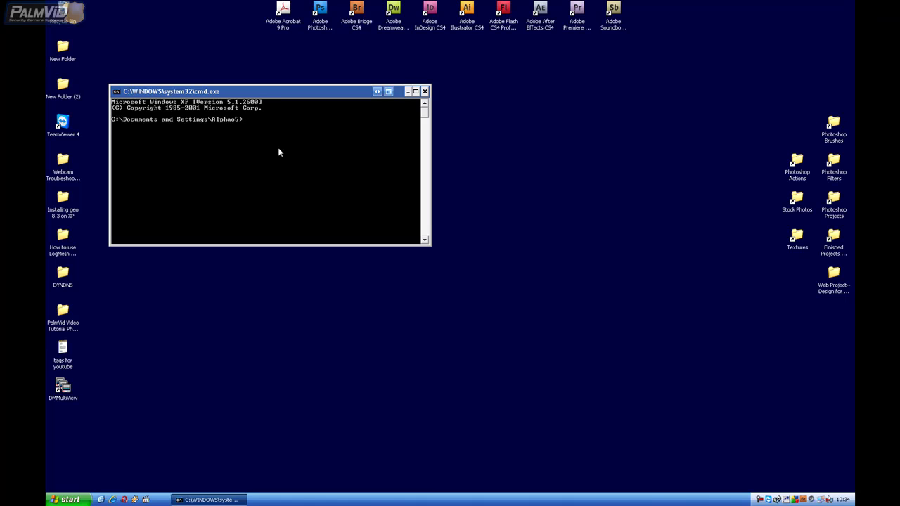
# Change to C:\WINDOWS\inf and run md backup, which reports the folder already exists
pyautogui.write('cd\\windows')
pyautogui.press('Return')
pyautogui.write('cd inf')
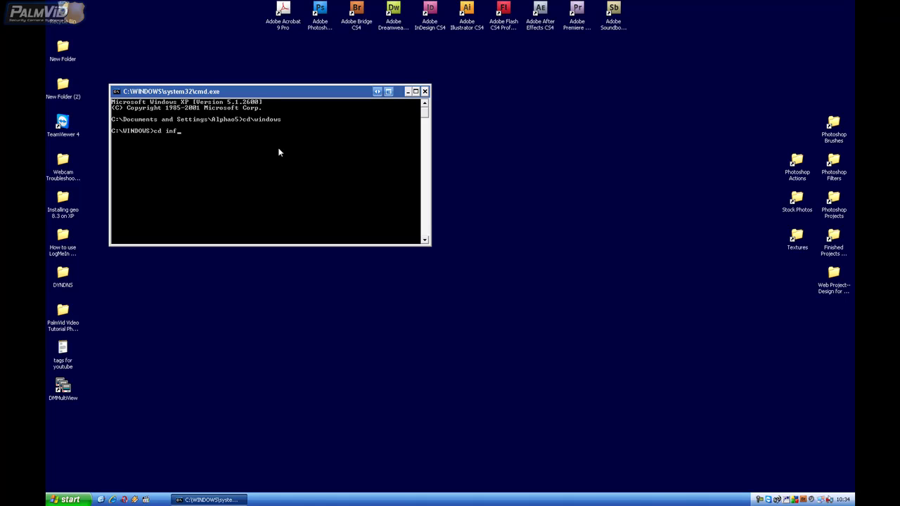
pyautogui.press('Return')
pyautogui.write('md backup')
pyautogui.press('Return')
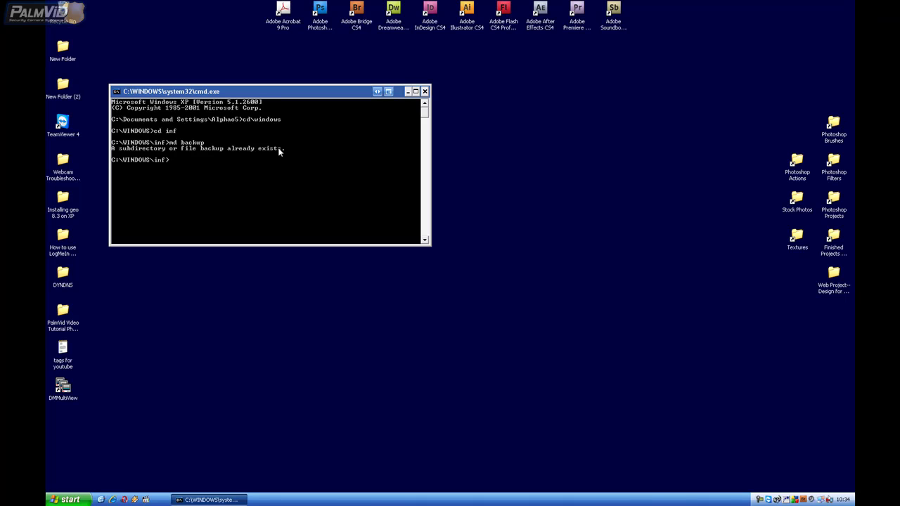
# Copy the oem files into the backup folder, answering All to overwrite existing copies
pyautogui.write('copy oem*.*')
pyautogui.write('backup')
pyautogui.press('Return')
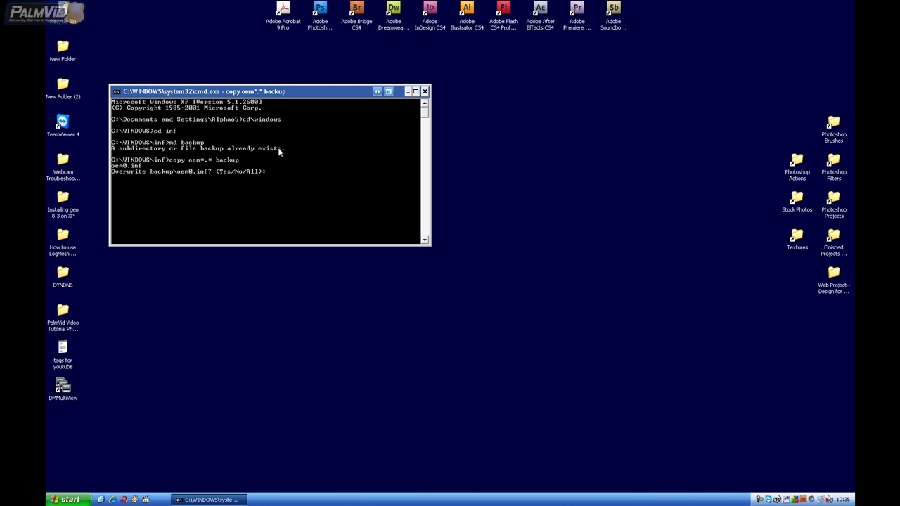
pyautogui.write('all')
pyautogui.press('Return')
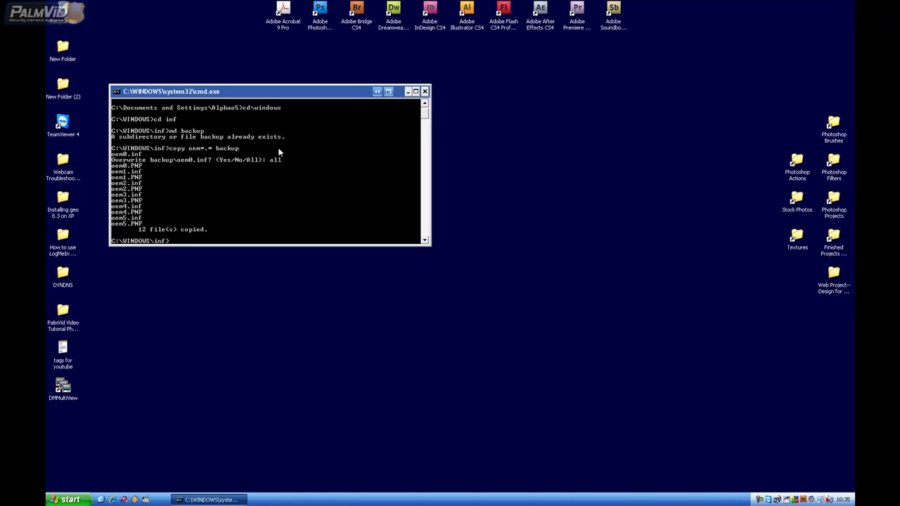
# Force-delete the original oem*.* files with del /f and close the console
pyautogui.write('del oe')
pyautogui.write('m*.* /f')
pyautogui.press('Return')
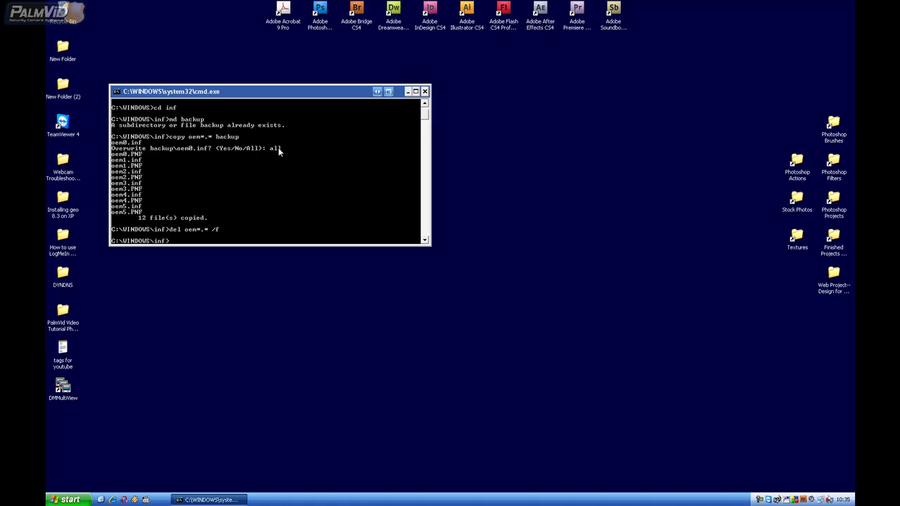
pyautogui.click(425, 92)
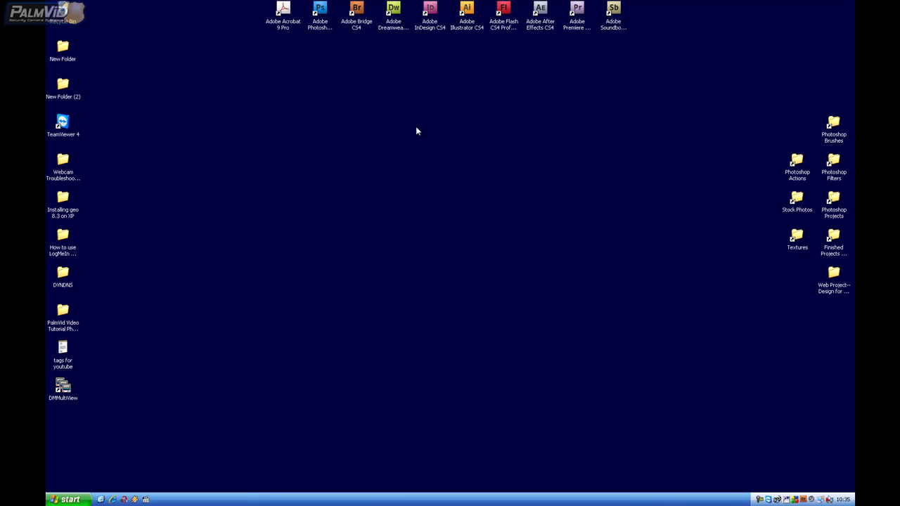
pyautogui.click(70, 500)
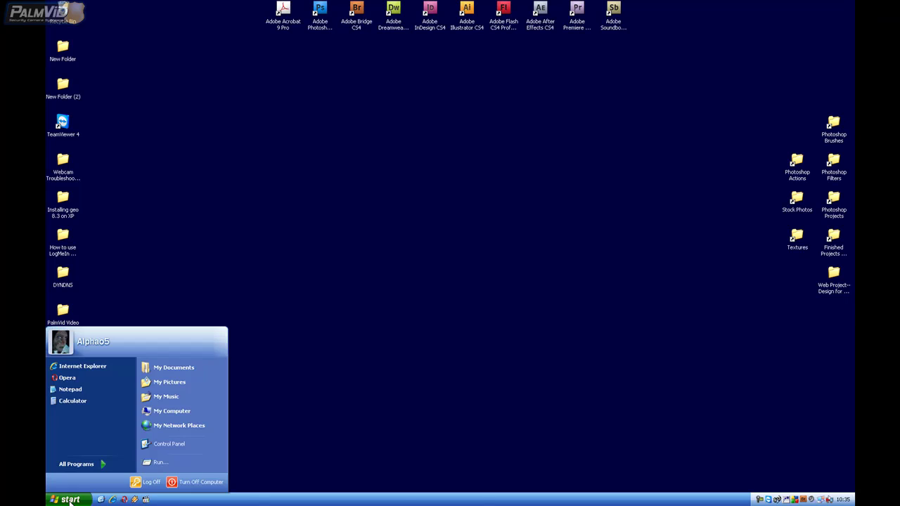
# Enter c:\windows\system32\drivers in the Run dialog
pyautogui.click(175, 461)
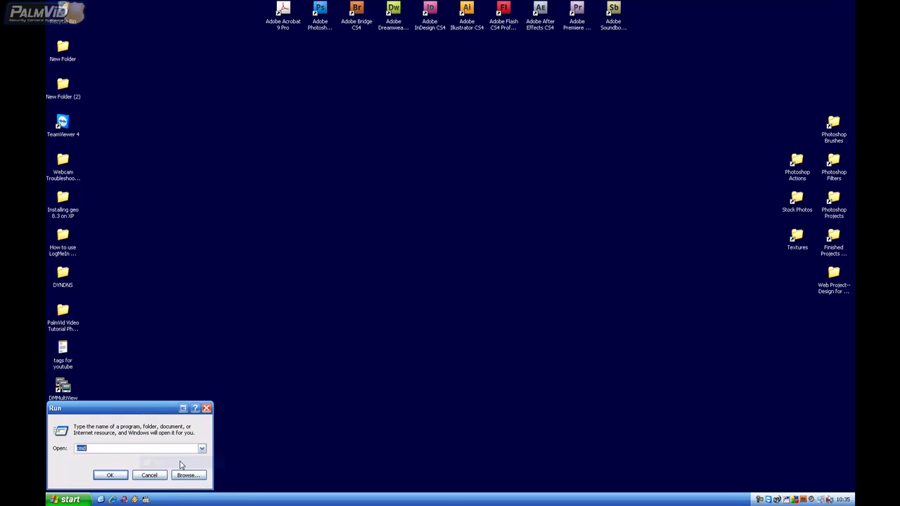
pyautogui.write('c')
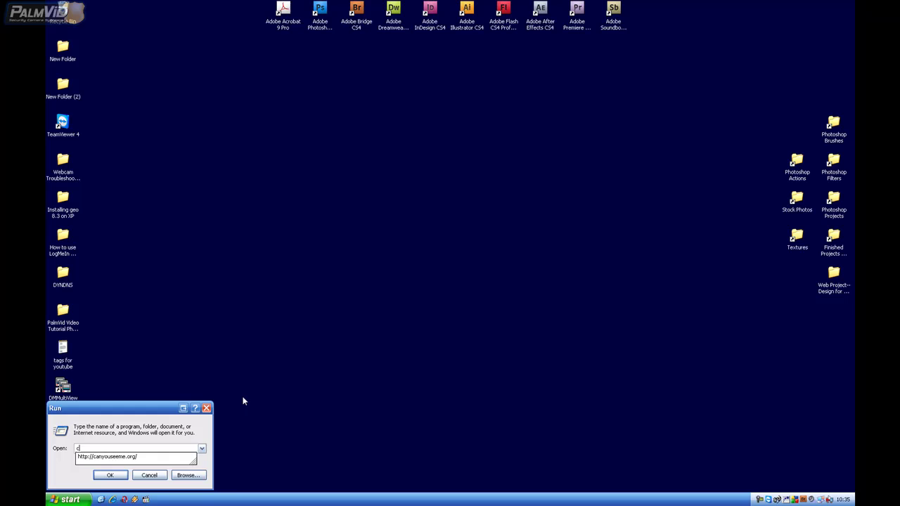
pyautogui.write(':\\')
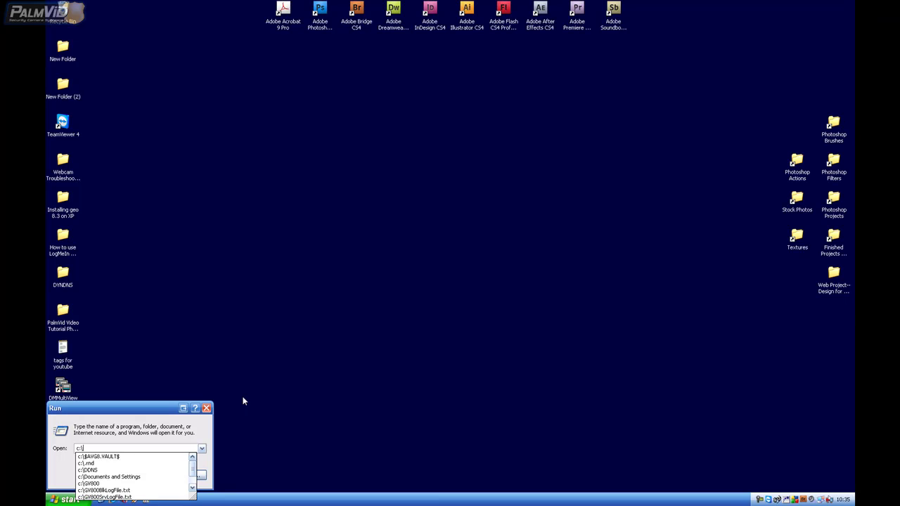
pyautogui.write('windows\\')
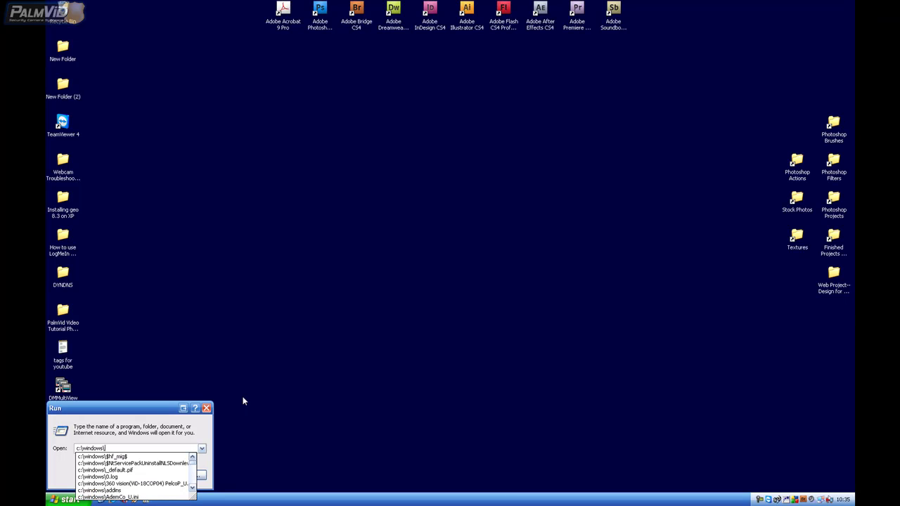
pyautogui.write('system')
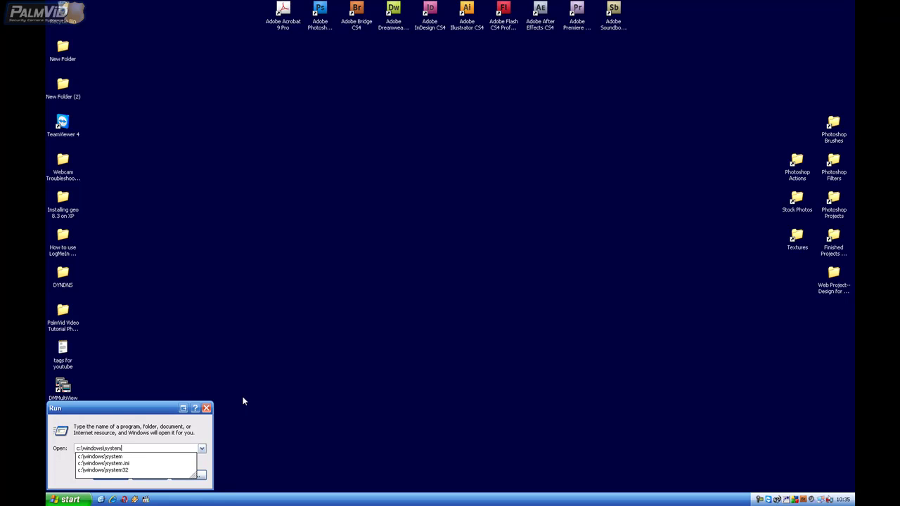
pyautogui.write('32\\')
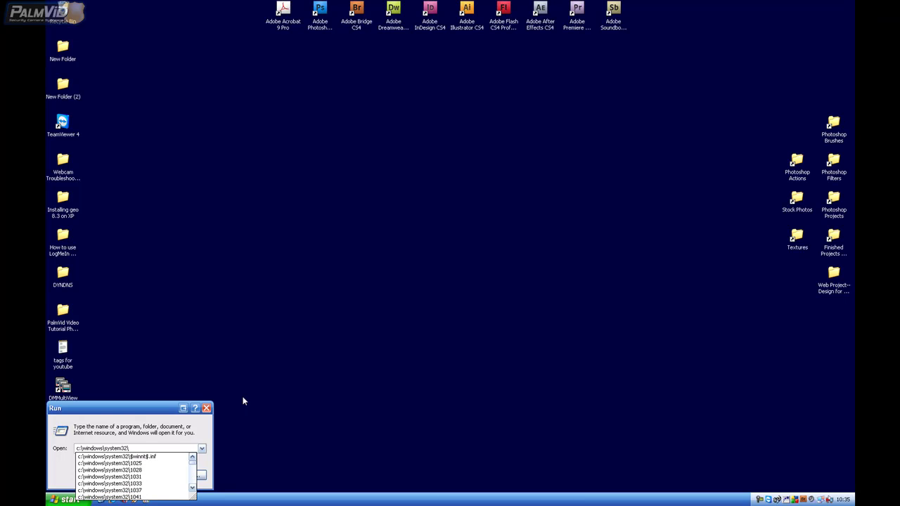
pyautogui.write('drivers')
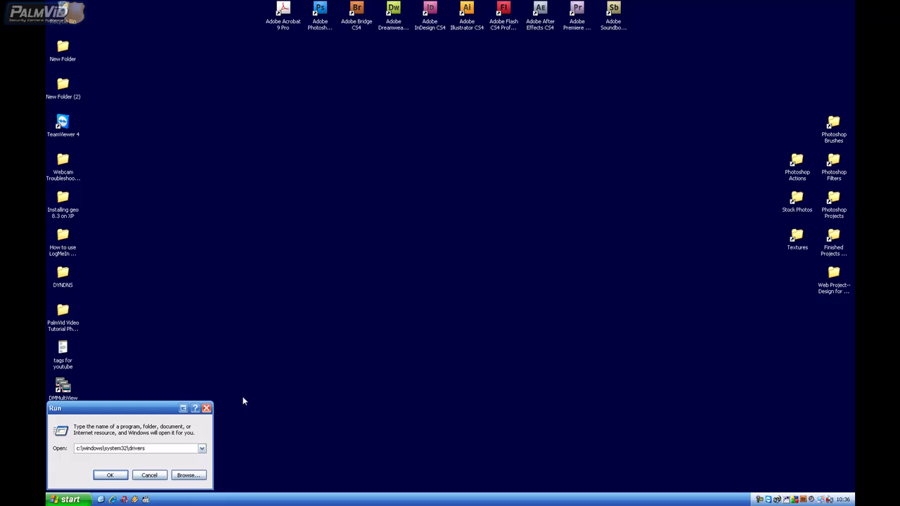
# Open the drivers folder and delete AGV, AGV800_4 and AGV800V2, approving the read-only files
pyautogui.press('Return')
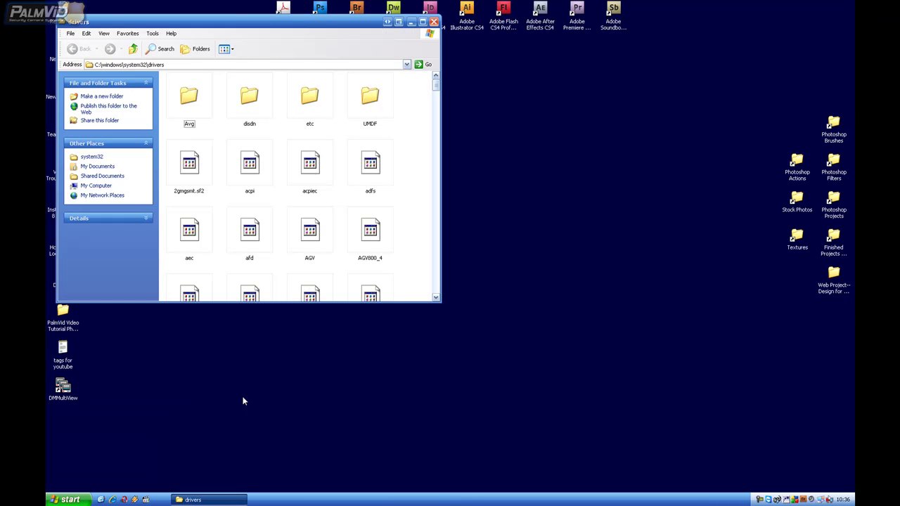
pyautogui.moveTo(229, 22); pyautogui.dragTo(369, 80)
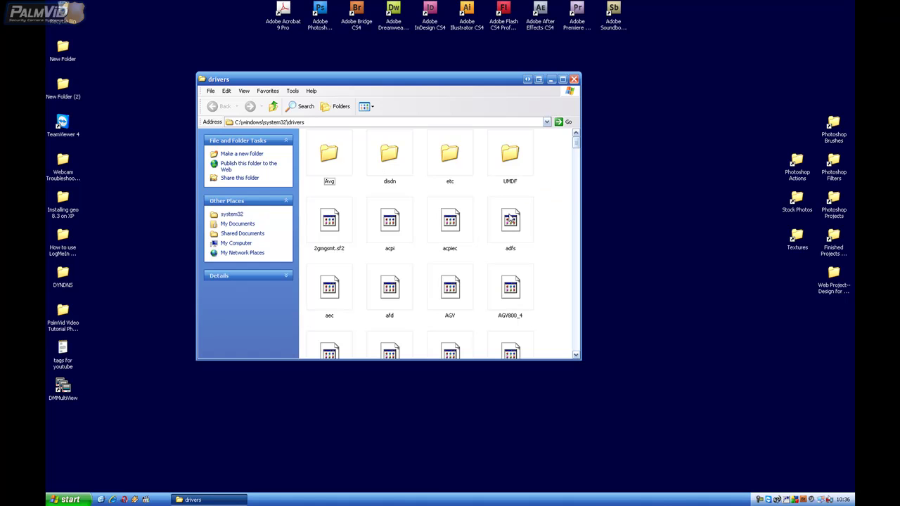
pyautogui.scroll(-3, 533, 225)
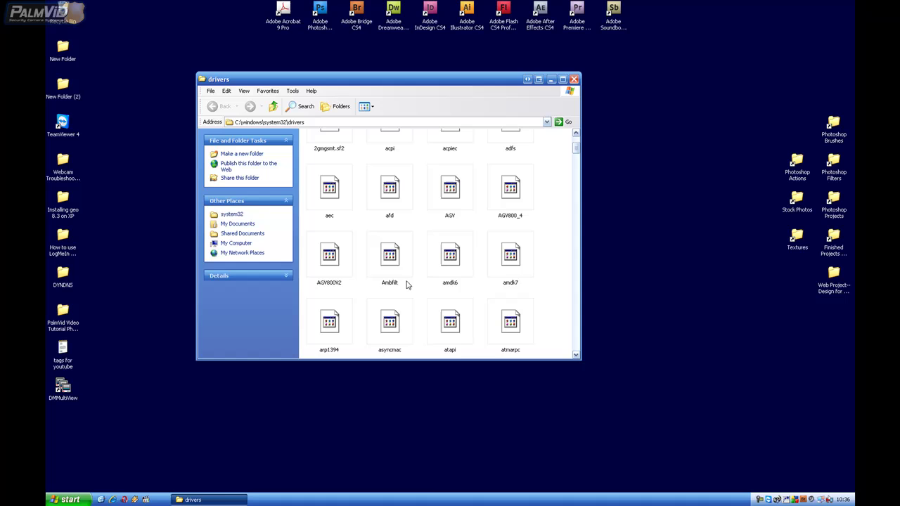
pyautogui.click(451, 205)
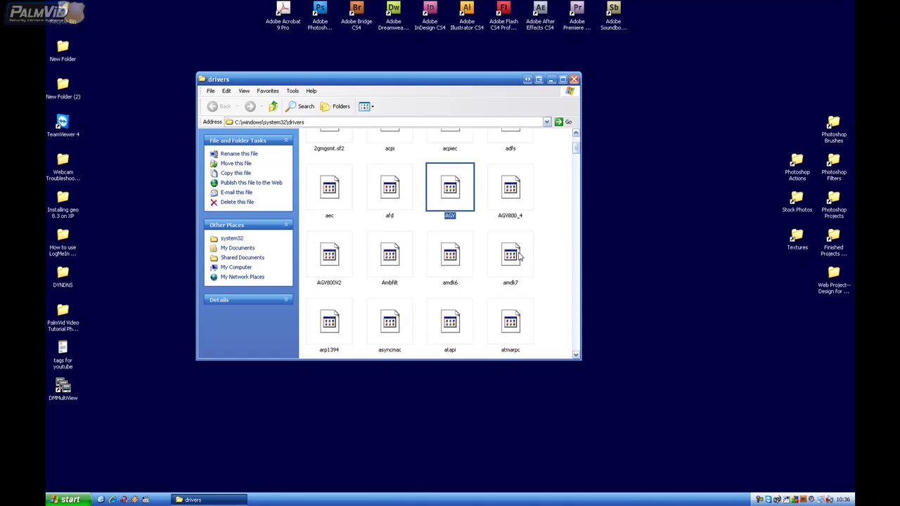
pyautogui.keyDown('ctrl'); pyautogui.click(508, 196); pyautogui.keyUp('ctrl')
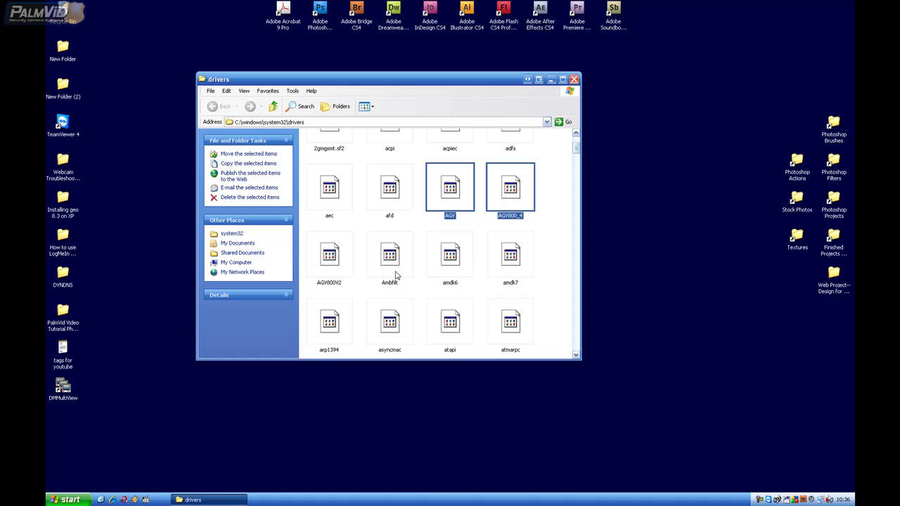
pyautogui.keyDown('ctrl'); pyautogui.click(342, 271); pyautogui.keyUp('ctrl')
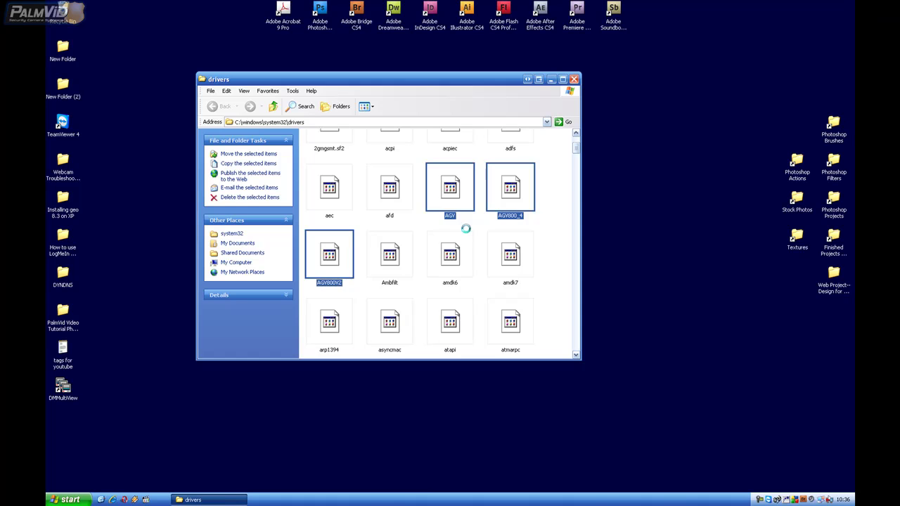
pyautogui.press('Delete')
pyautogui.click(473, 270)
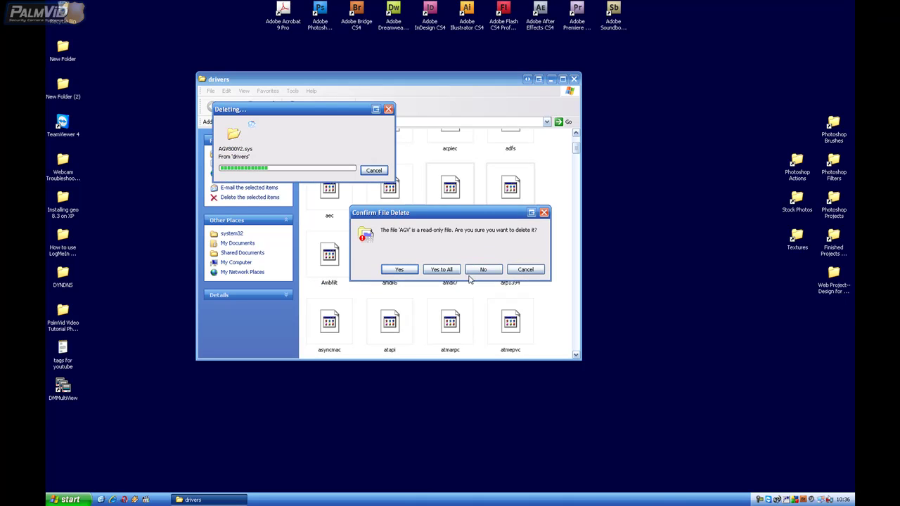
pyautogui.click(444, 275)
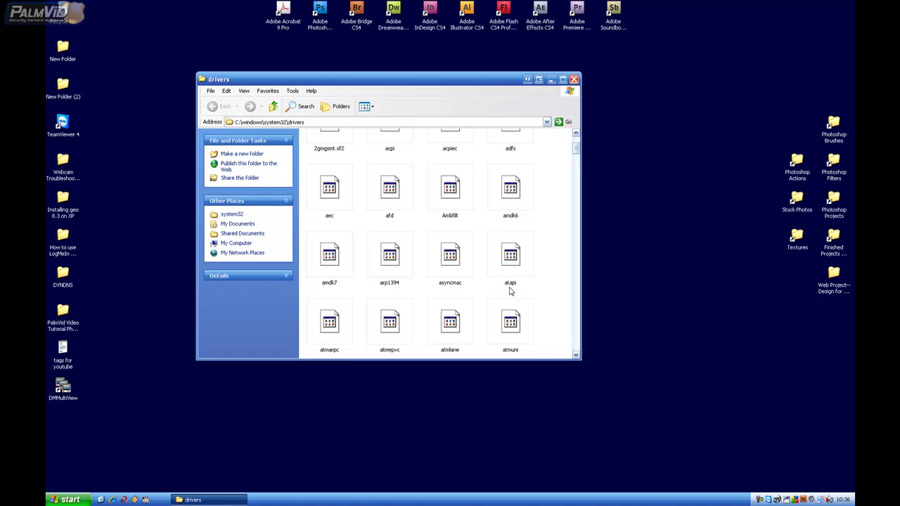
# Select the GV800, GV800_4, GV800_4A, GV8005, GV800V2, GV800V3, GV8045, GV804V3 and GVAUDIO files
pyautogui.moveTo(575, 148); pyautogui.dragTo(575, 197)
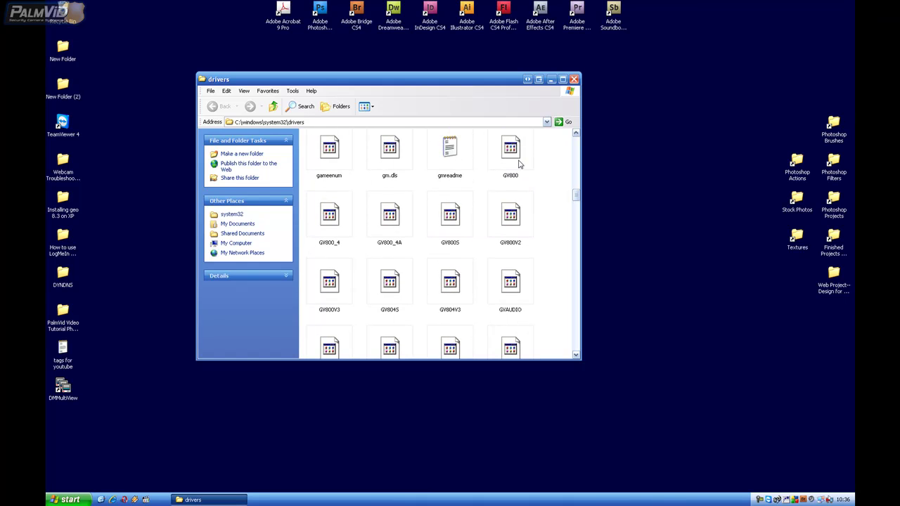
pyautogui.click(510, 164)
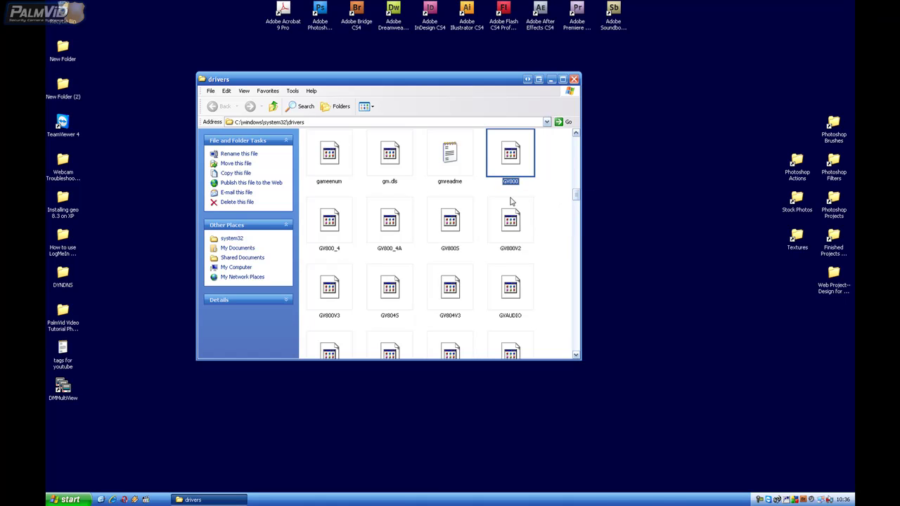
pyautogui.keyDown('ctrl'); pyautogui.click(348, 234); pyautogui.keyUp('ctrl')
pyautogui.keyDown('ctrl'); pyautogui.click(389, 232); pyautogui.keyUp('ctrl')
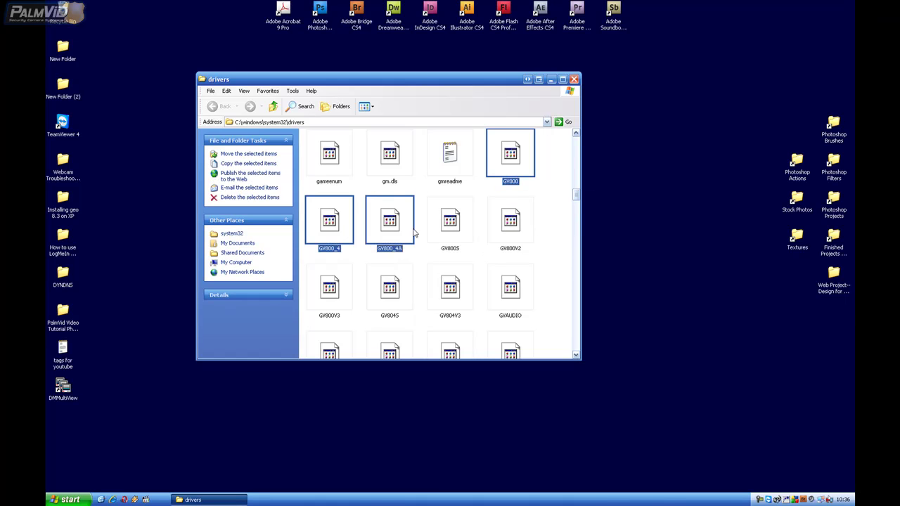
pyautogui.keyDown('ctrl'); pyautogui.click(443, 229); pyautogui.keyUp('ctrl')
pyautogui.keyDown('ctrl'); pyautogui.click(499, 230); pyautogui.keyUp('ctrl')
pyautogui.keyDown('ctrl'); pyautogui.click(332, 288); pyautogui.keyUp('ctrl')
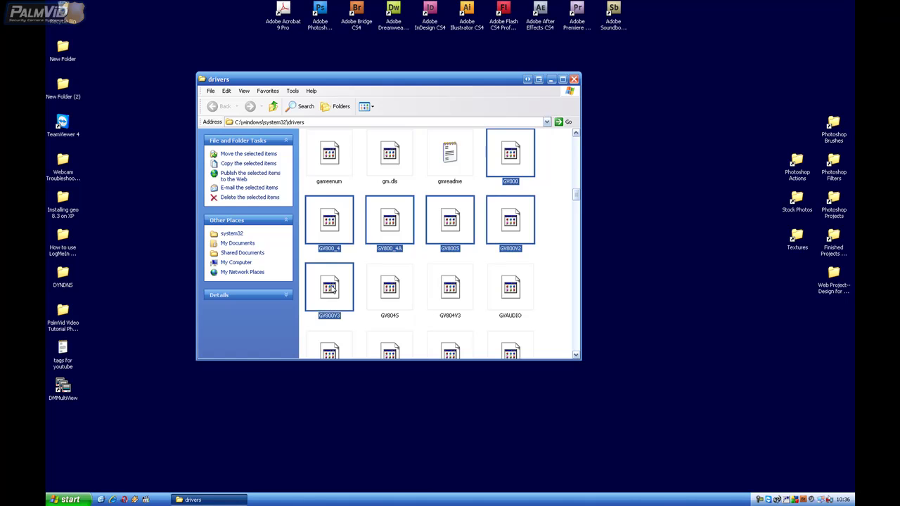
pyautogui.keyDown('ctrl'); pyautogui.click(379, 291); pyautogui.keyUp('ctrl')
pyautogui.keyDown('ctrl'); pyautogui.click(445, 294); pyautogui.keyUp('ctrl')
pyautogui.keyDown('ctrl'); pyautogui.click(513, 290); pyautogui.keyUp('ctrl')
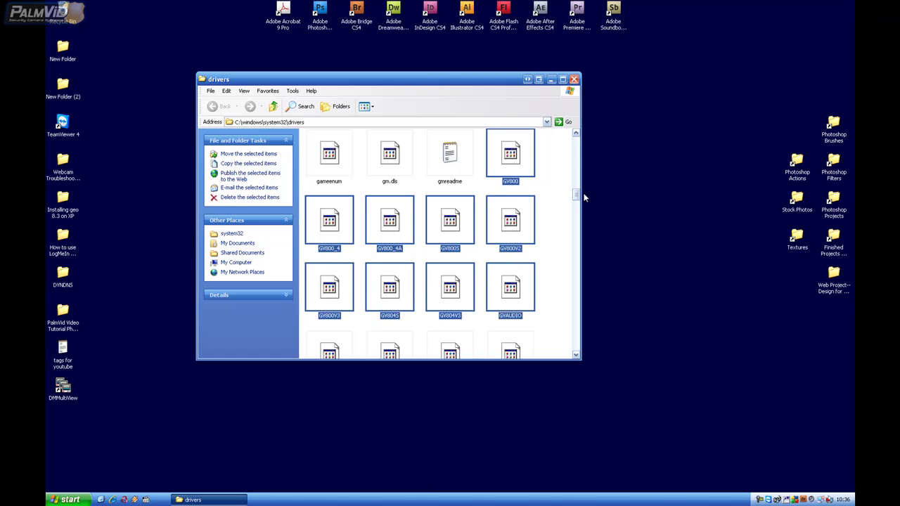
# Add GVDSP, GVDSP8P, gvmp2, GvTect, GVUSBD, GVVideo and GVVideo64 to the selection
pyautogui.scroll(-3, 579, 197)
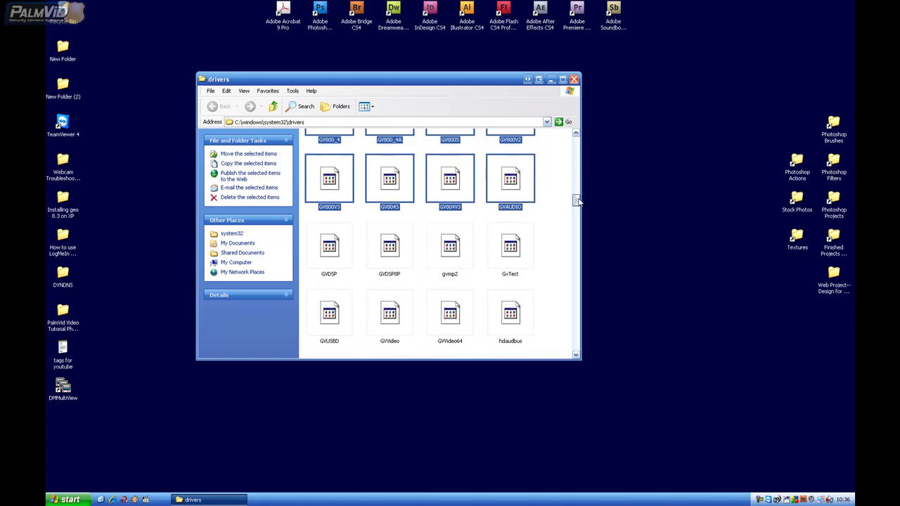
pyautogui.keyDown('ctrl'); pyautogui.click(330, 246); pyautogui.keyUp('ctrl')
pyautogui.keyDown('ctrl'); pyautogui.click(388, 256); pyautogui.keyUp('ctrl')
pyautogui.keyDown('ctrl'); pyautogui.click(460, 255); pyautogui.keyUp('ctrl')
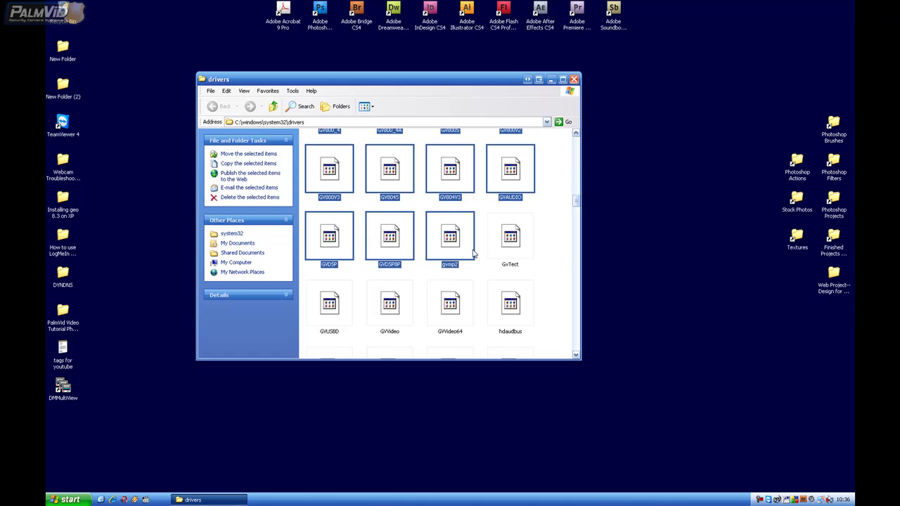
pyautogui.keyDown('ctrl'); pyautogui.click(511, 251); pyautogui.keyUp('ctrl')
pyautogui.keyDown('ctrl'); pyautogui.click(328, 313); pyautogui.keyUp('ctrl')
pyautogui.keyDown('ctrl'); pyautogui.click(387, 315); pyautogui.keyUp('ctrl')
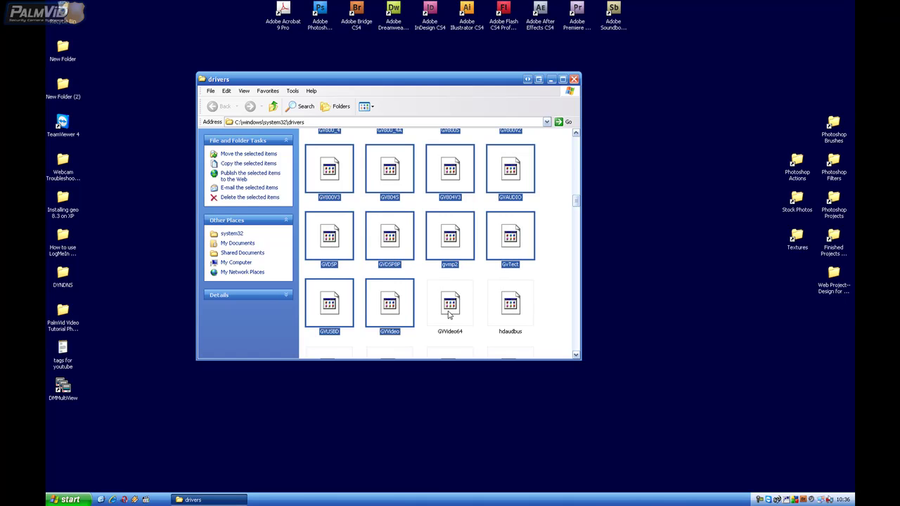
pyautogui.keyDown('ctrl'); pyautogui.click(451, 316); pyautogui.keyUp('ctrl')
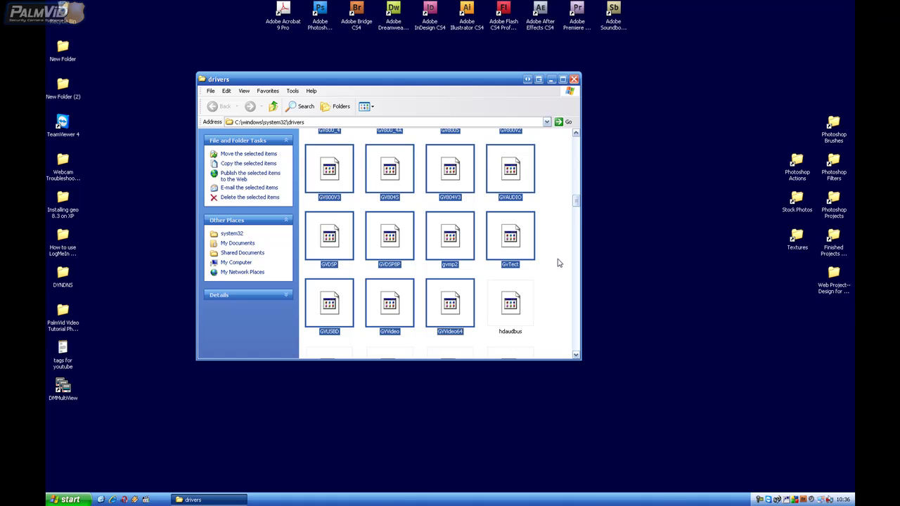
# Delete the 16 selected GV files, approving read-only files and dismissing the GVVideo64 error
pyautogui.press('Delete')
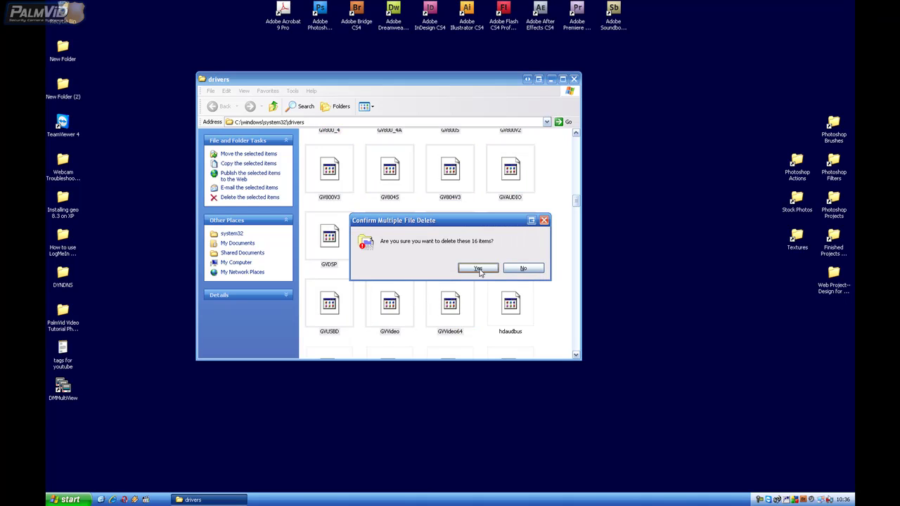
pyautogui.click(477, 270)
pyautogui.click(446, 270)
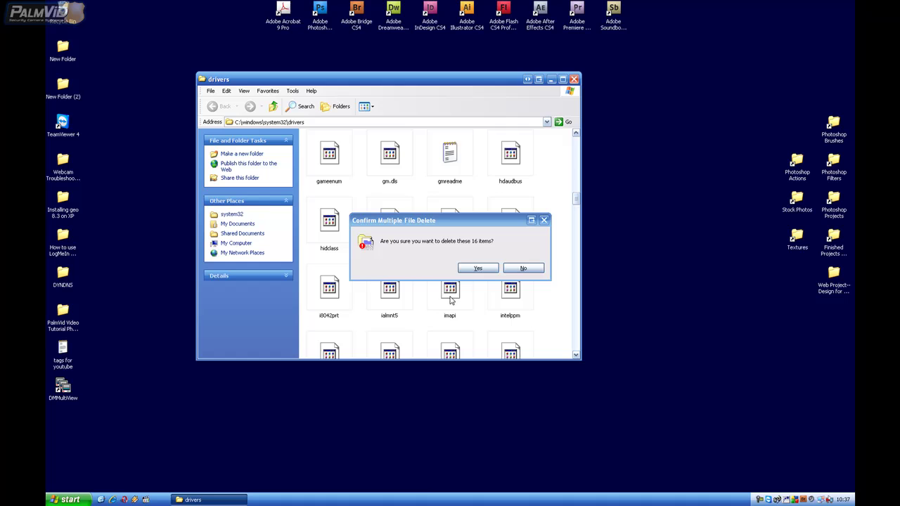
pyautogui.click(475, 268)
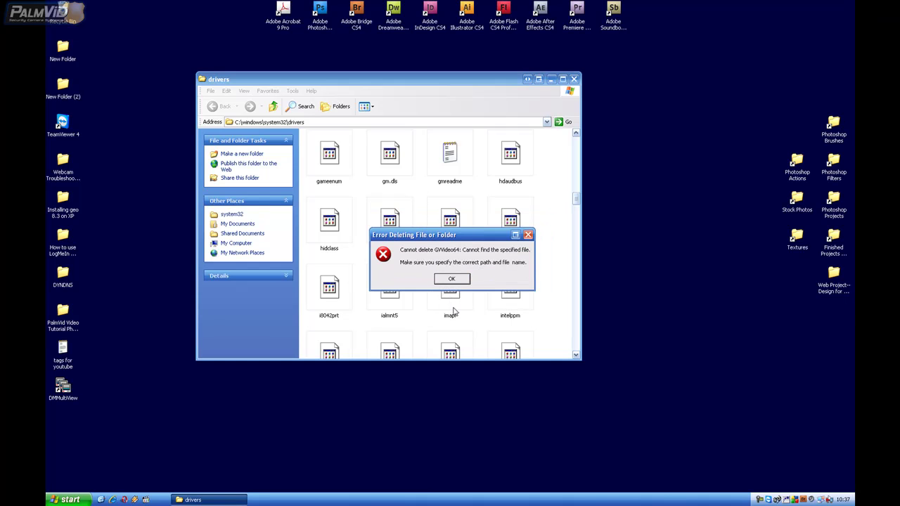
pyautogui.click(453, 280)
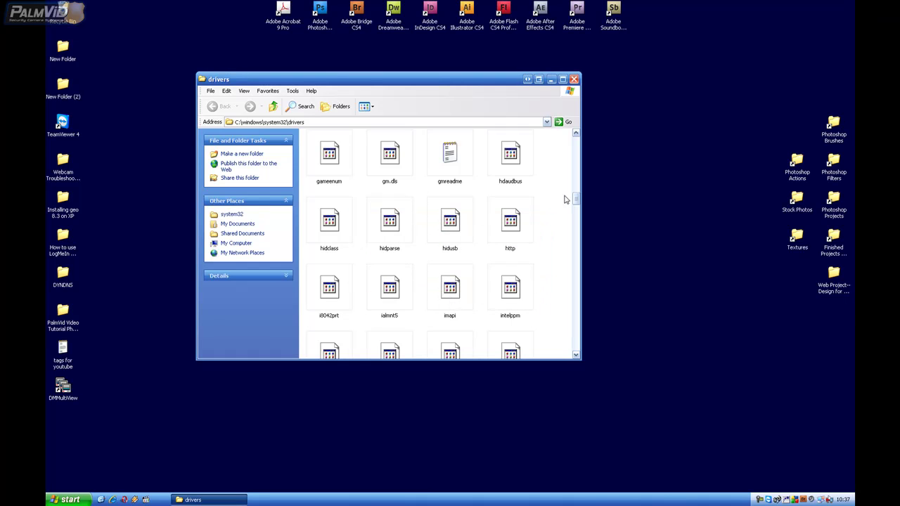
pyautogui.moveTo(576, 199)
pyautogui.mouseDown()
pyautogui.moveTo(575, 213)
pyautogui.moveTo(575, 192)
pyautogui.mouseUp()
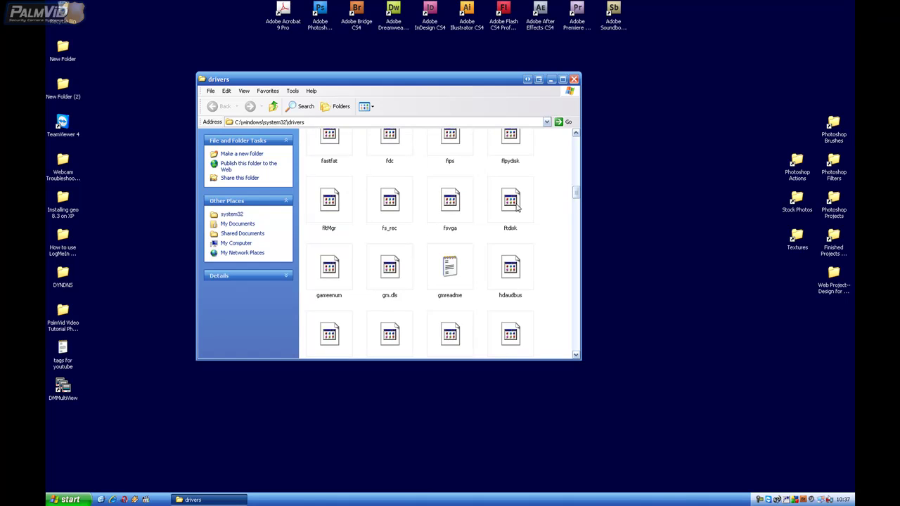
# Close the drivers window, cancel the .sys caution prompt, and enter cmd in Run
pyautogui.click(574, 79)
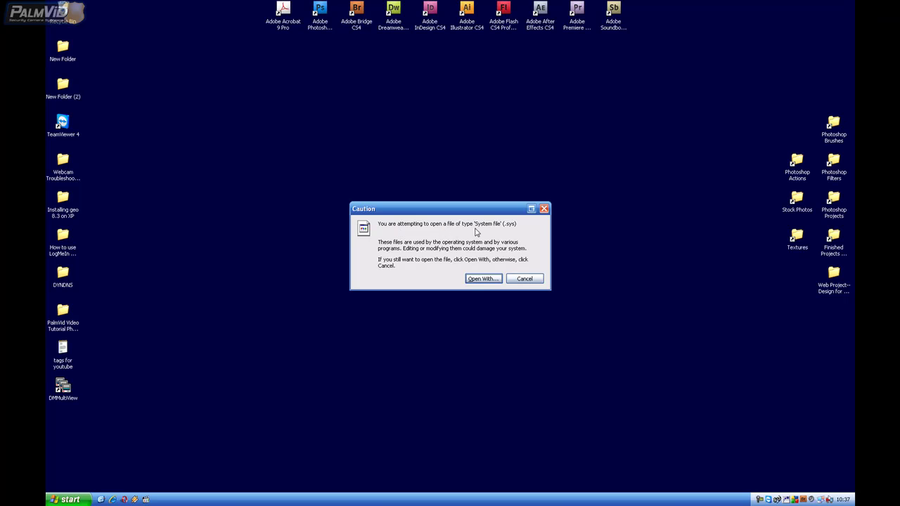
pyautogui.click(525, 279)
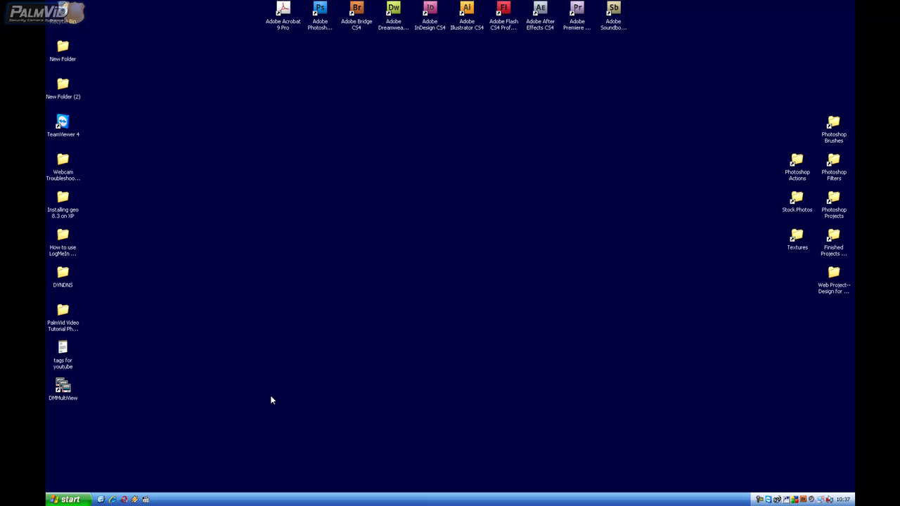
pyautogui.click(70, 499)
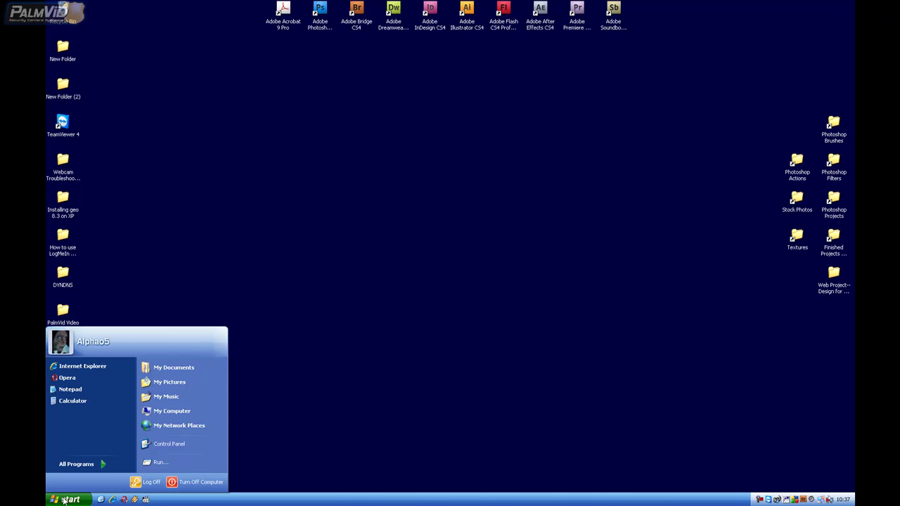
pyautogui.click(96, 467)
pyautogui.moveTo(178, 470)
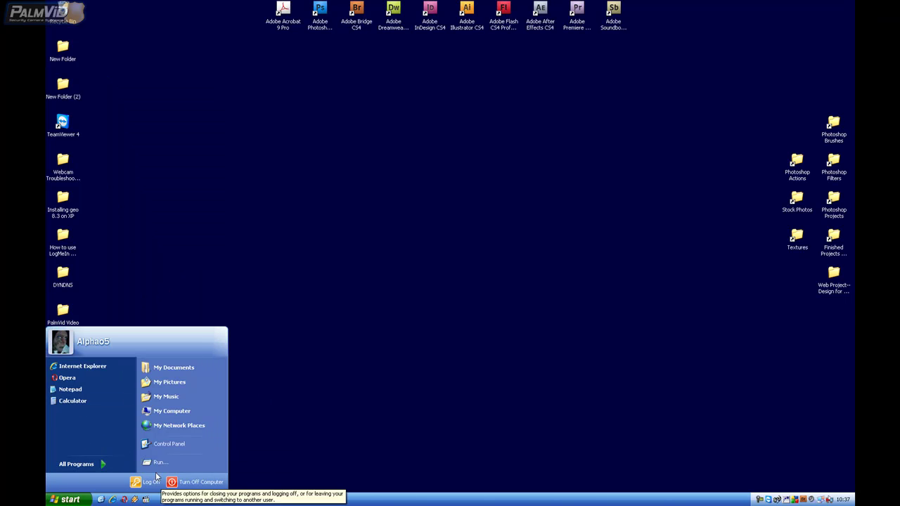
pyautogui.click(157, 463)
pyautogui.write('cmd')
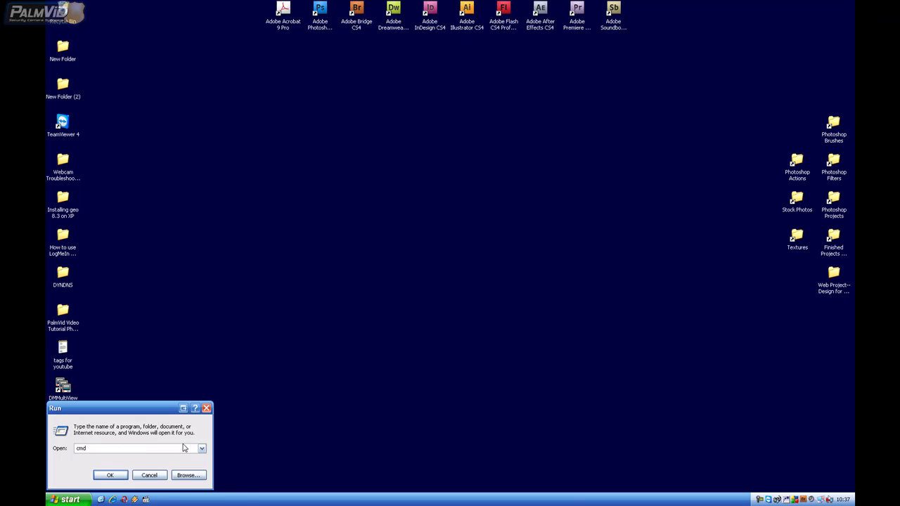
# Launch cmd, change to C:\windows with cd\windows, and run del geo*.ini
pyautogui.press('Return')
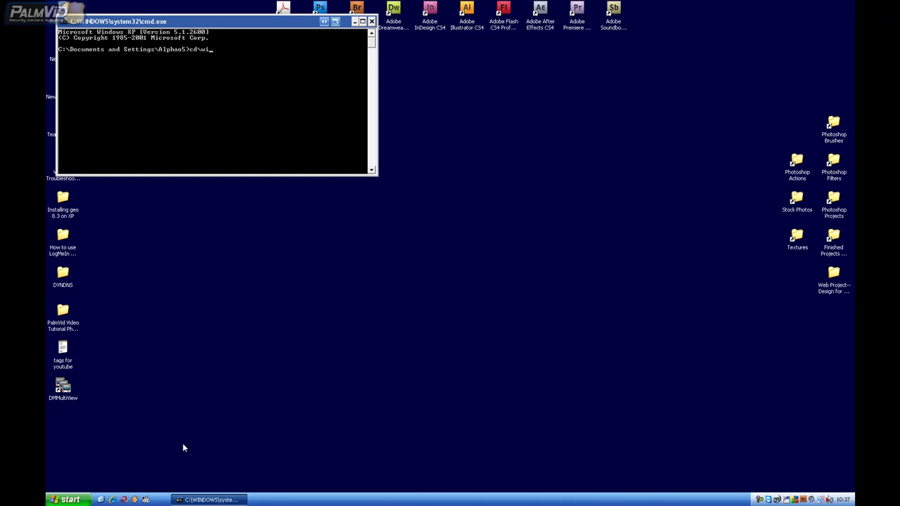
pyautogui.write('cd\\windows')
pyautogui.press('Return')
pyautogui.write('del geo*.ini')
pyautogui.press('Return')
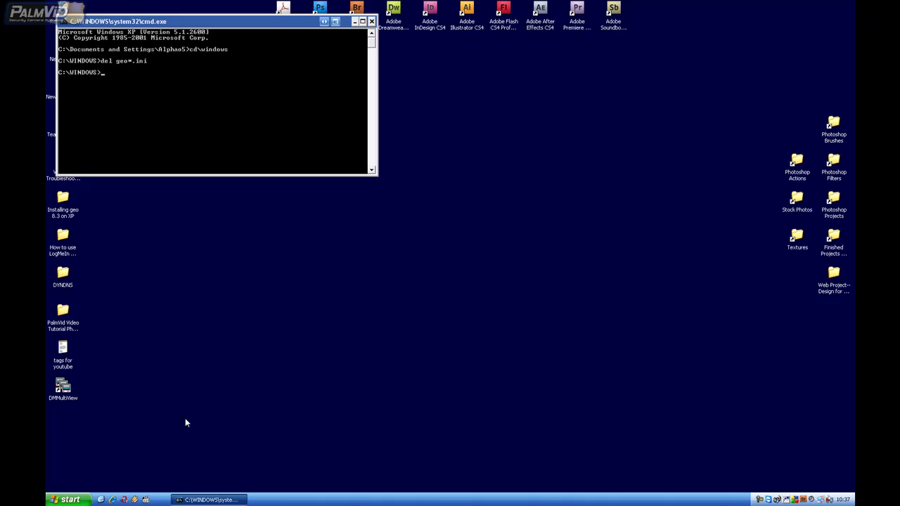
# Close the command prompt and restart Windows from Turn Off Computer
pyautogui.click(371, 21)
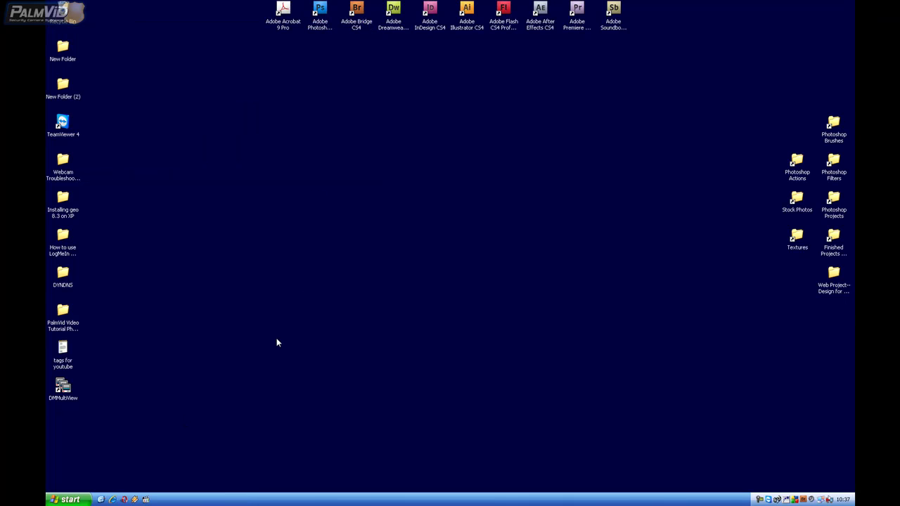
pyautogui.click(70, 499)
pyautogui.click(703, 396)
pyautogui.click(70, 499)
pyautogui.click(184, 485)
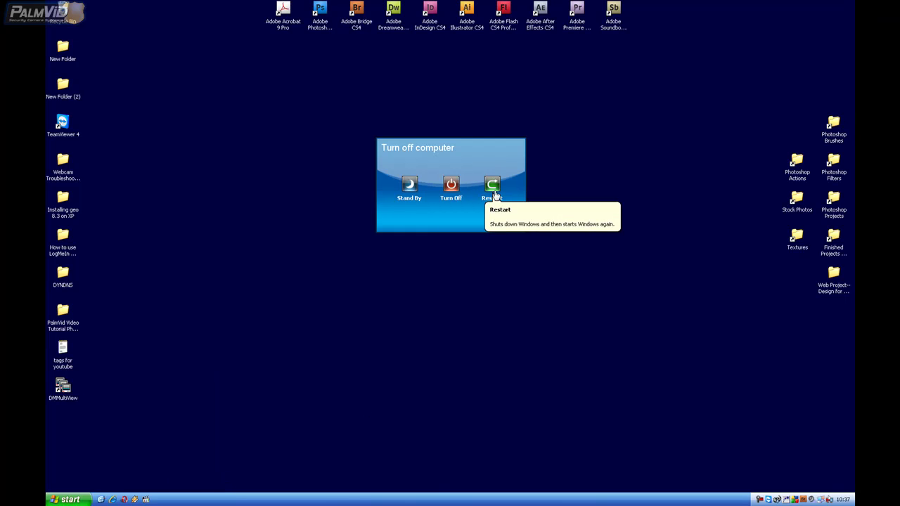
pyautogui.click(504, 220)
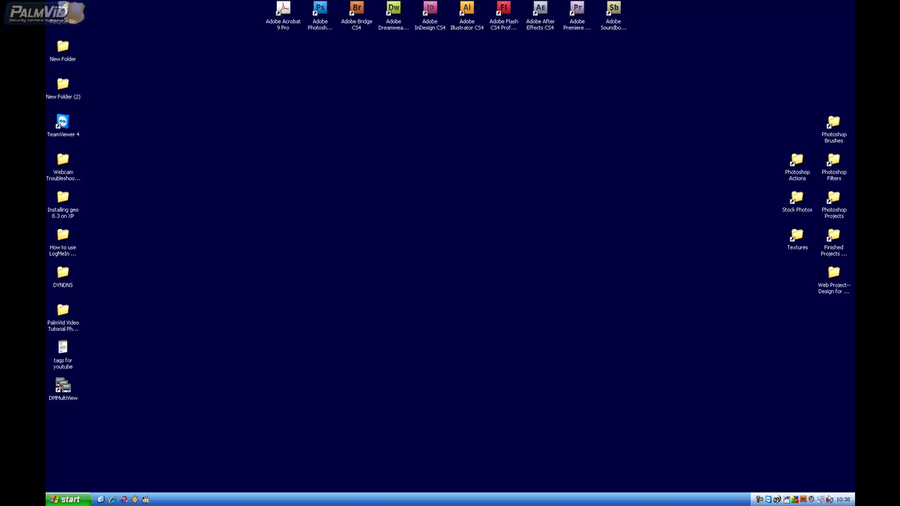